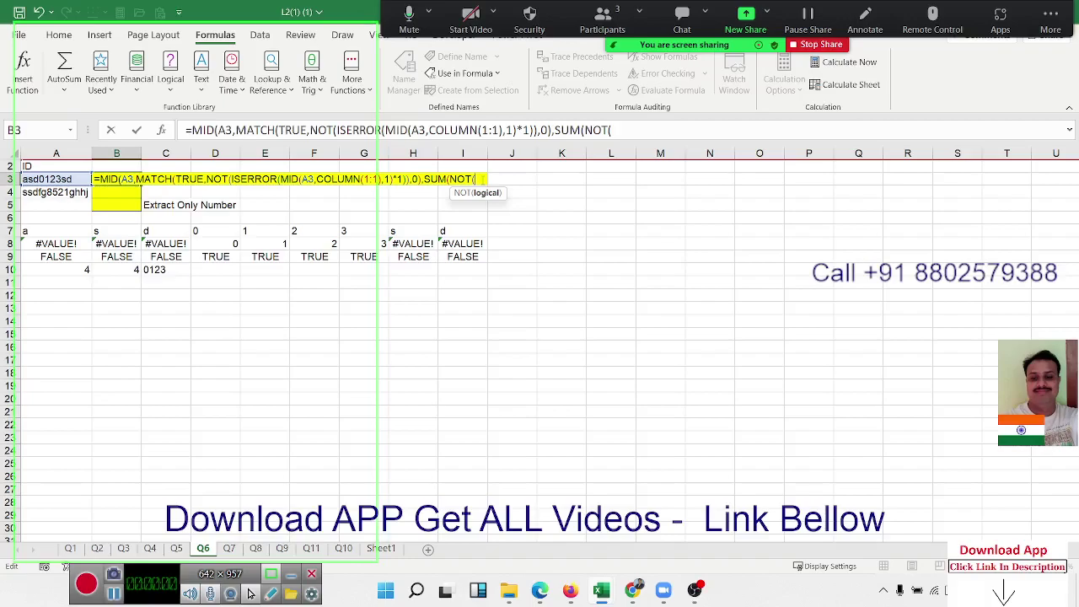
# Finish B3's formula with NOT(ISERROR(MID(A3,COLUMN(1:1),1)*1)),0)) and enter it
pyautogui.write('is')
pyautogui.press('Down')
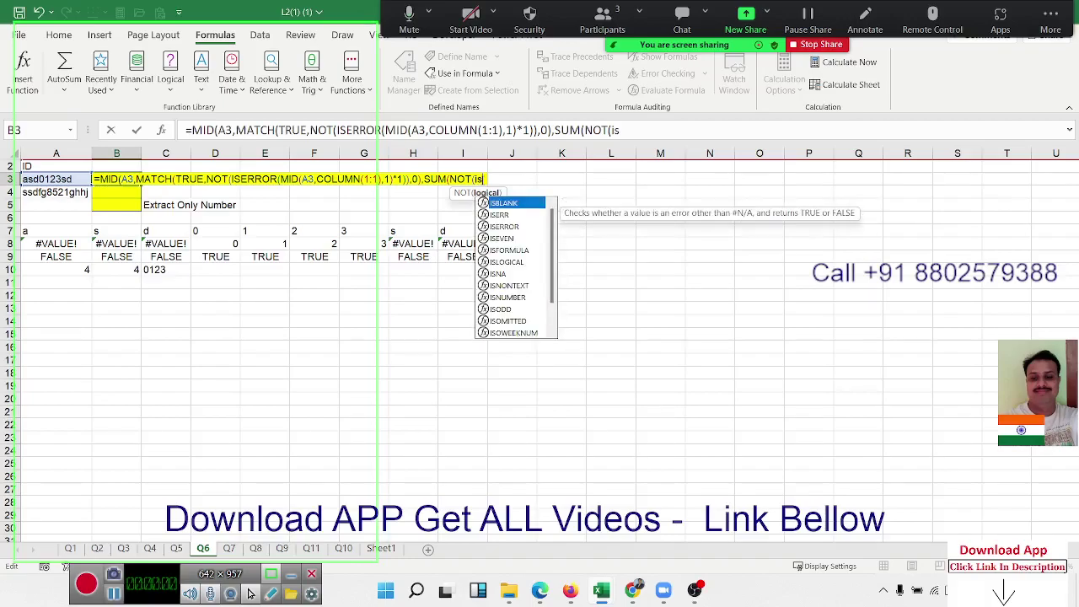
pyautogui.press('Down')
pyautogui.press('Tab')
pyautogui.write('mi')
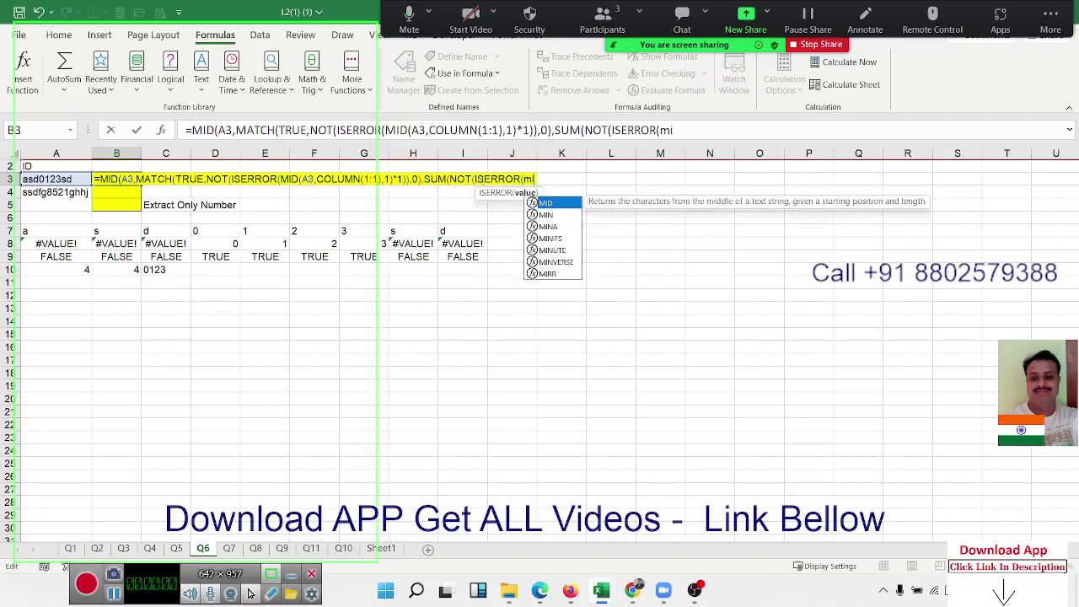
pyautogui.press('Tab')
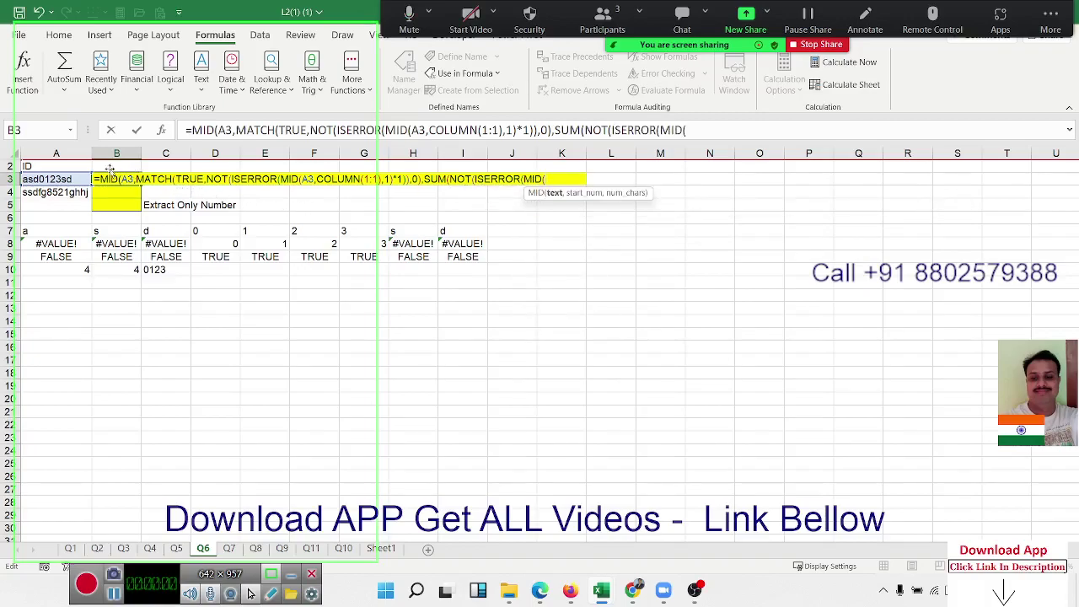
pyautogui.click(77, 179)
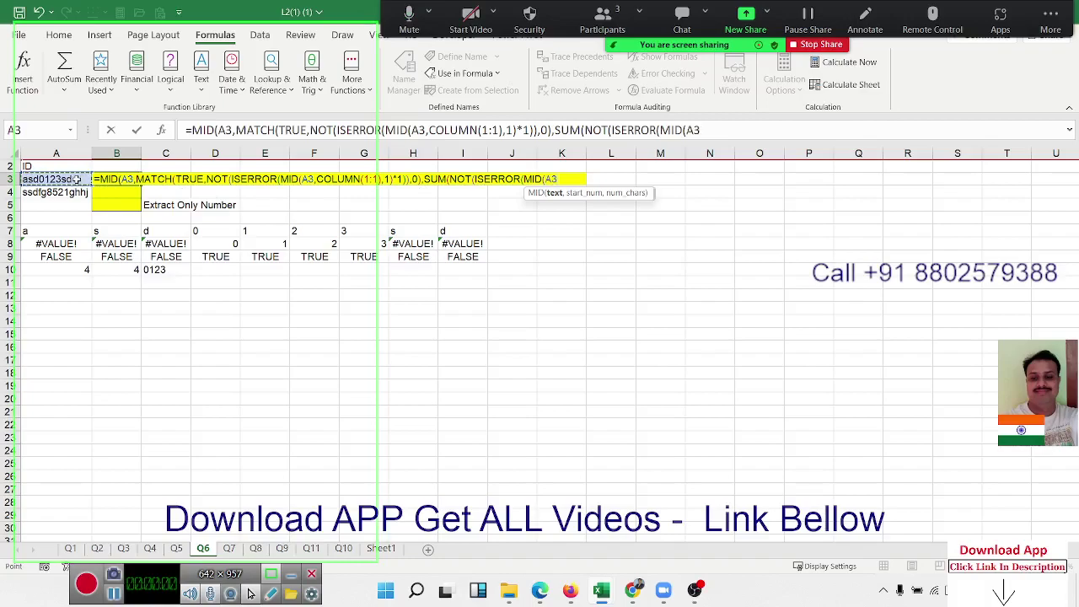
pyautogui.write(',col')
pyautogui.press('Tab')
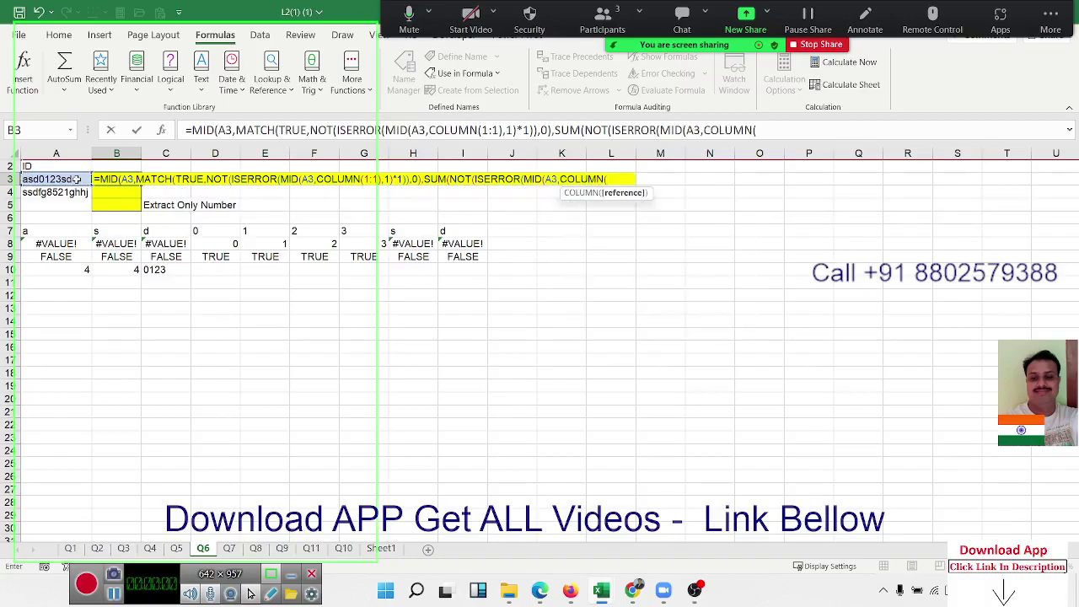
pyautogui.write('1:1')
pyautogui.write(')')
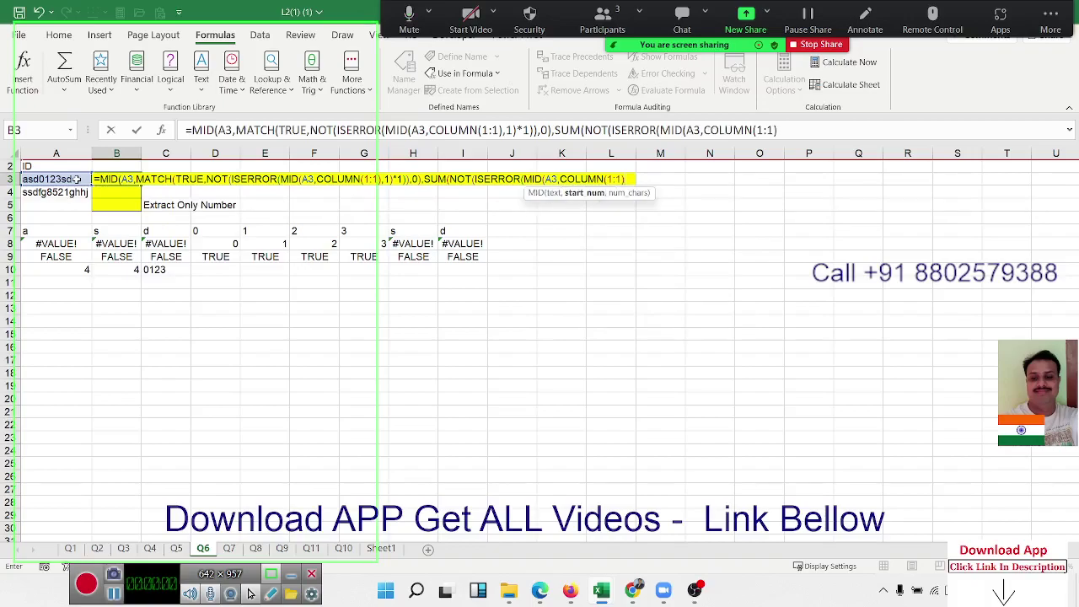
pyautogui.write(',1)*')
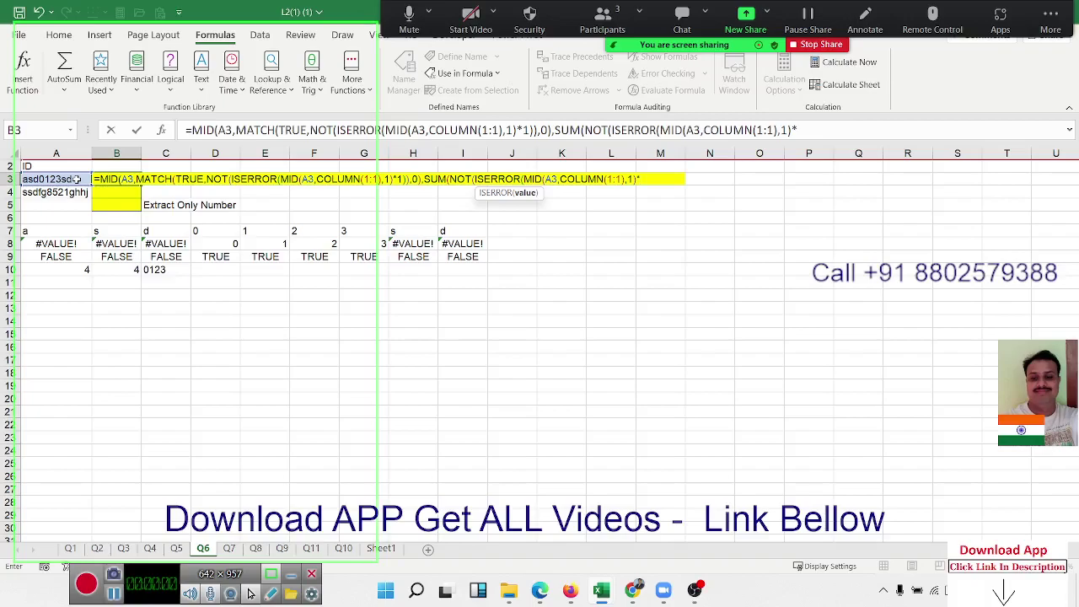
pyautogui.write('1)')
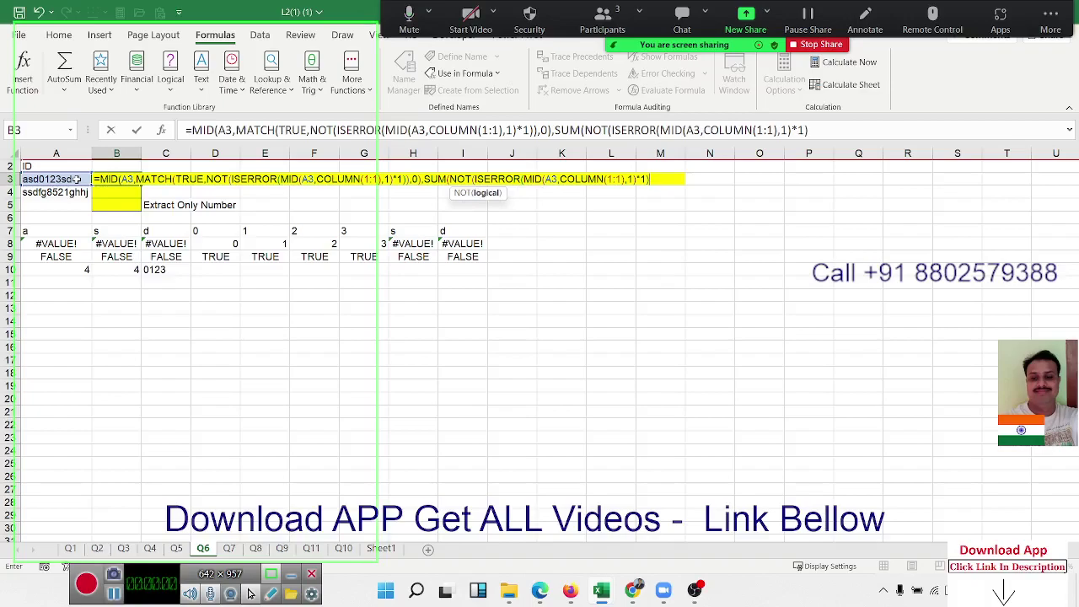
pyautogui.write('),0')
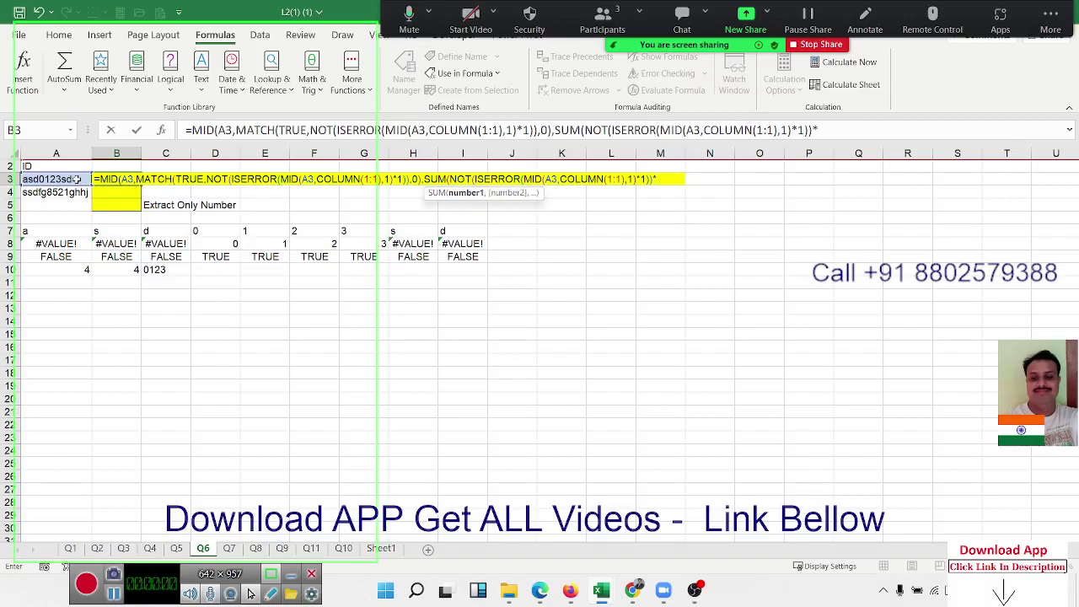
pyautogui.write(')')
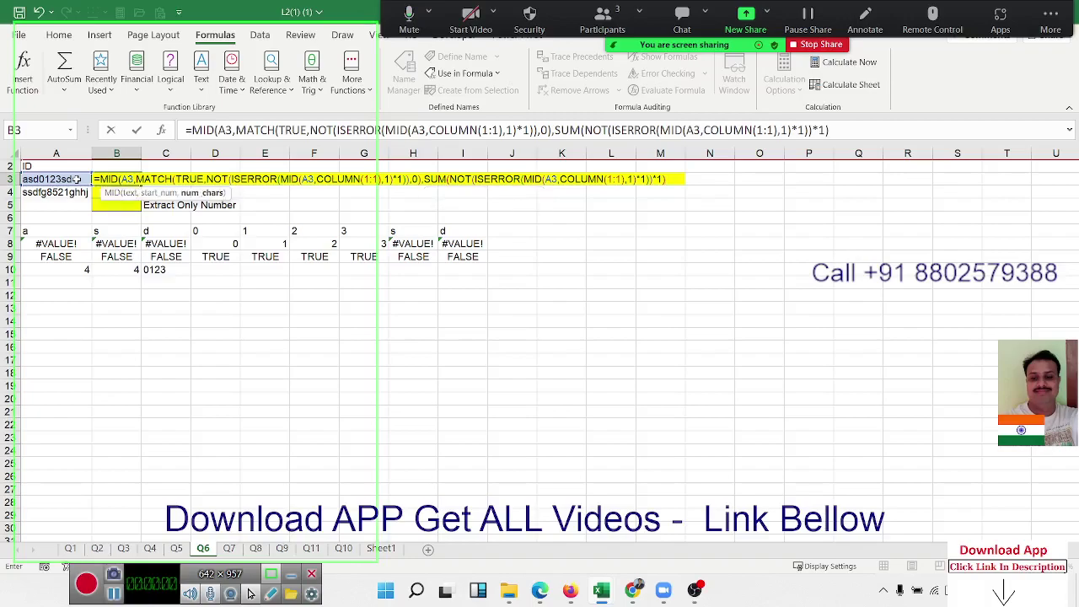
pyautogui.press('Return')
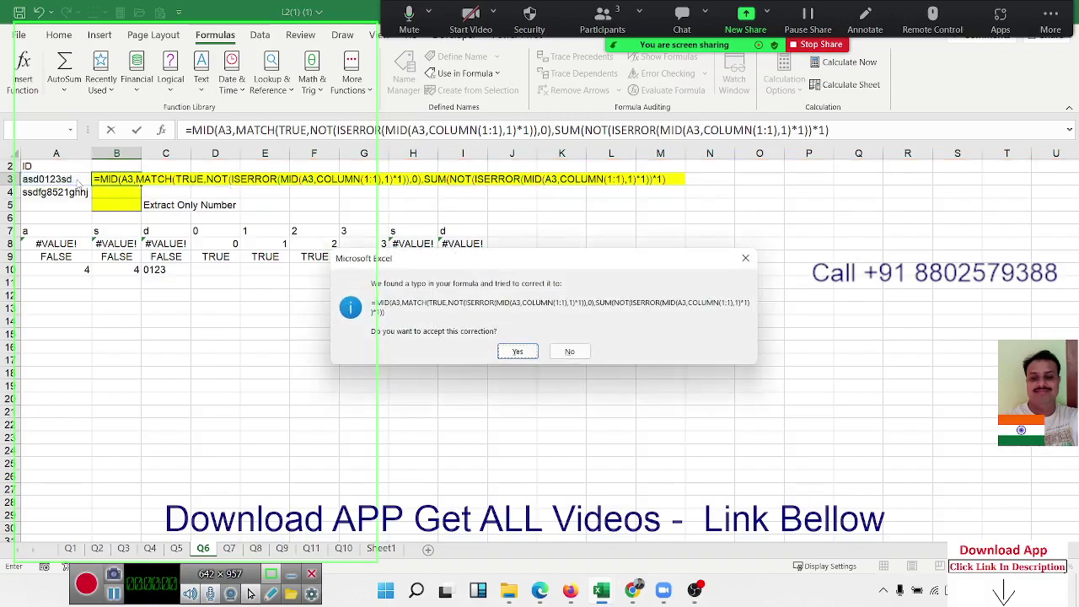
# Accept Excel's correction so B3 returns 0123, then review A6:C10 and select B4
pyautogui.press('Return')
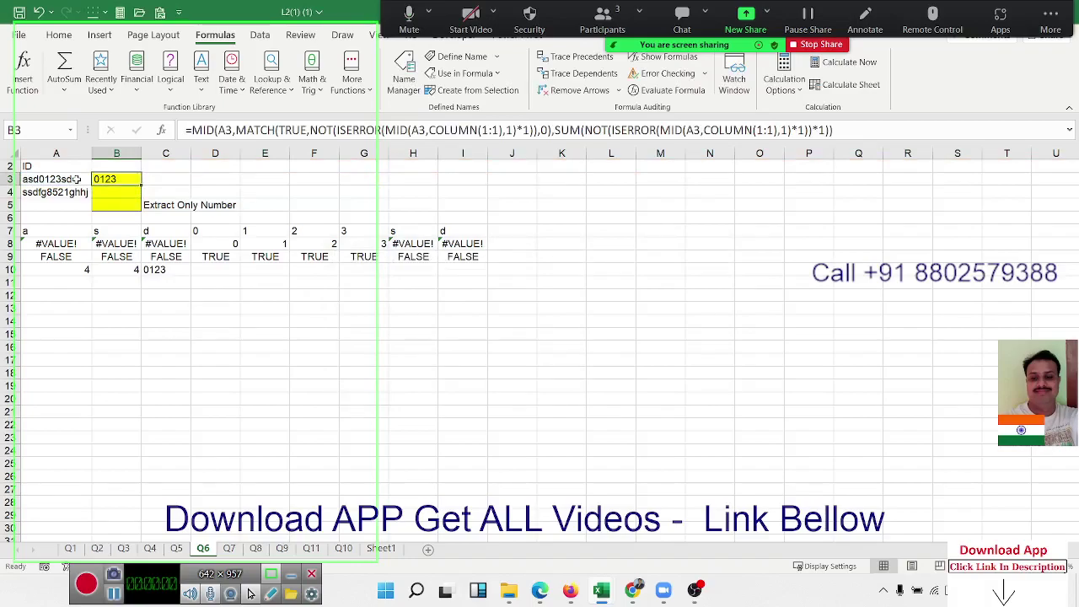
pyautogui.moveTo(156, 270); pyautogui.dragTo(74, 223)
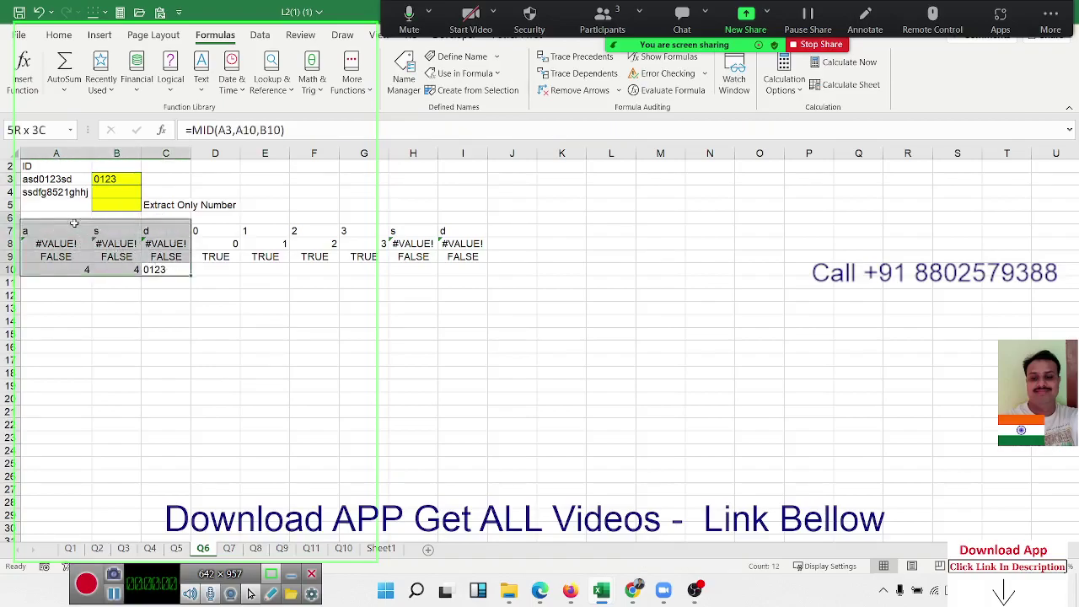
pyautogui.click(97, 192)
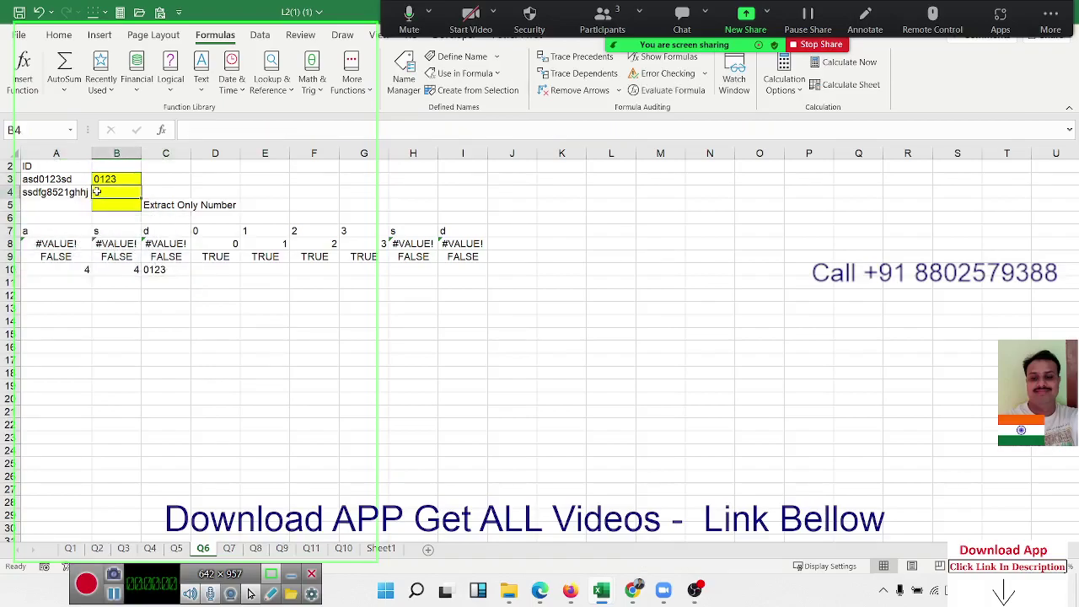
# Switch to sheet Q7 and look over the 'Sum only every 3rd data' note and column B values
pyautogui.click(229, 549)
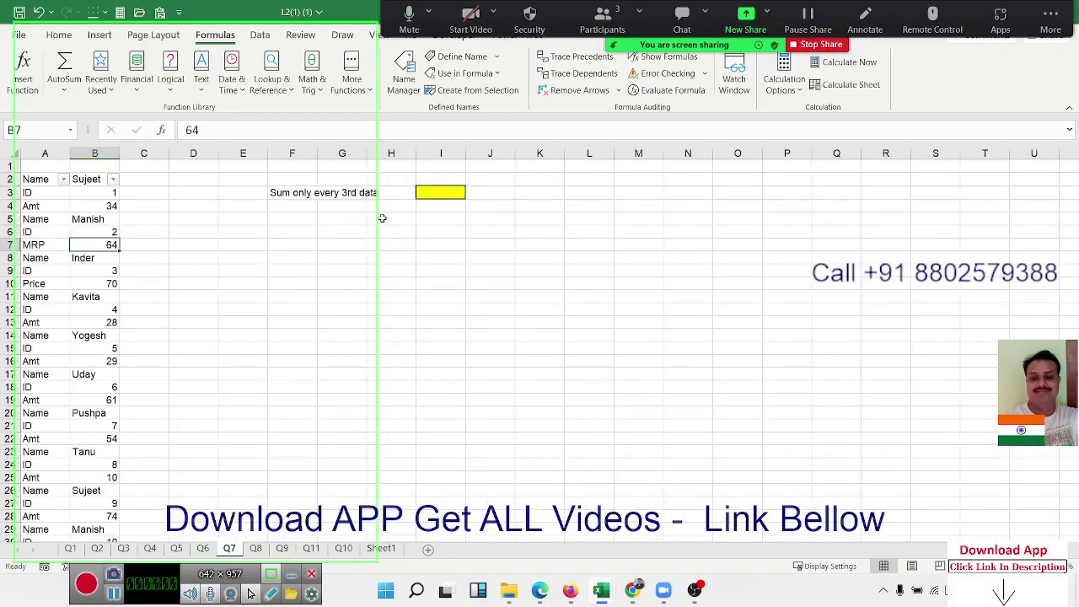
pyautogui.click(304, 196)
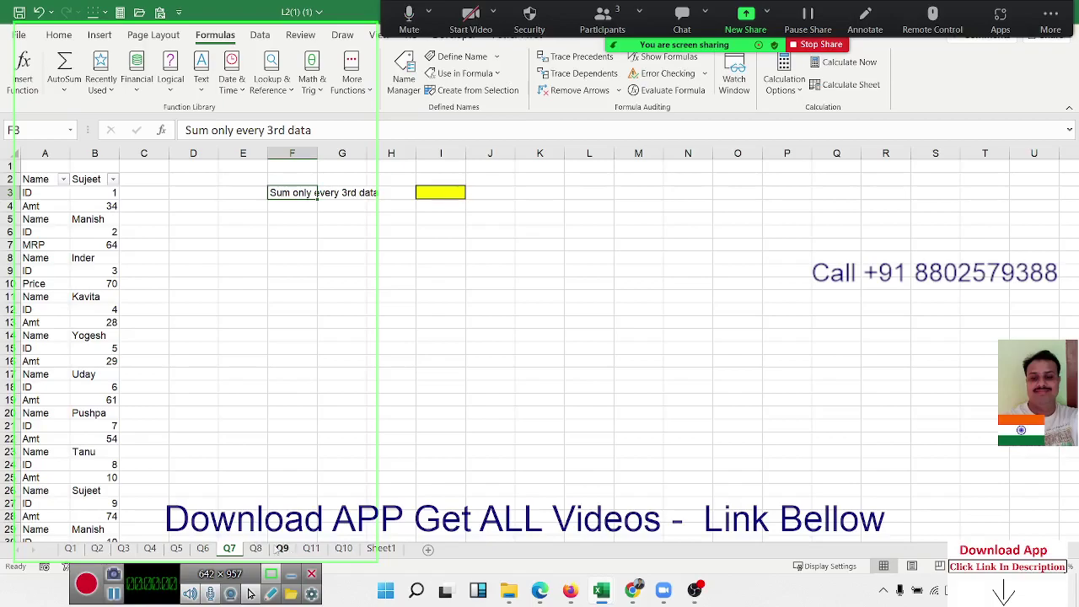
pyautogui.click(290, 217)
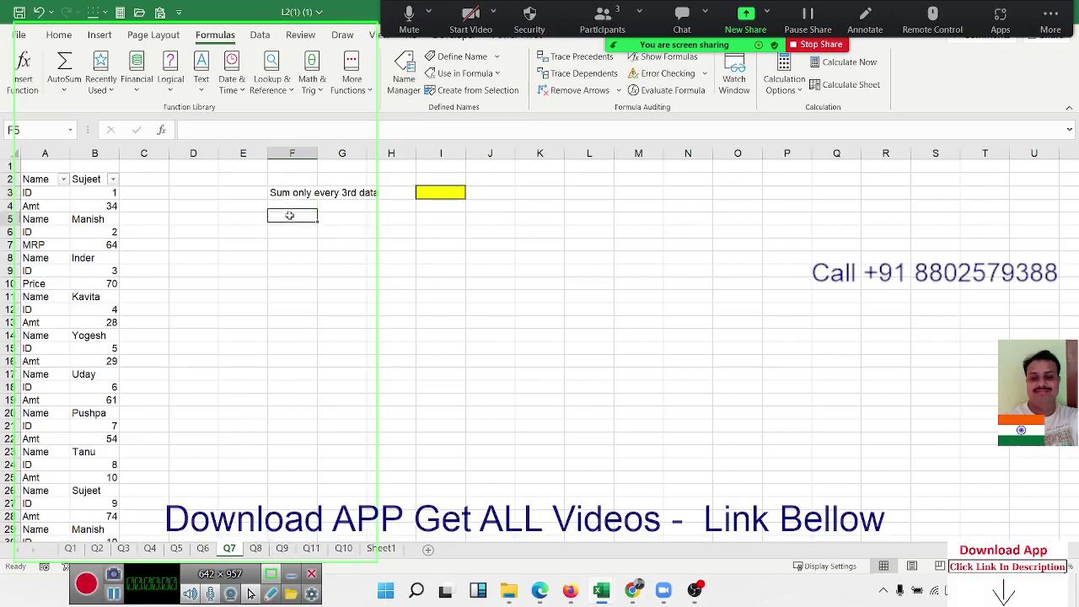
pyautogui.click(226, 196)
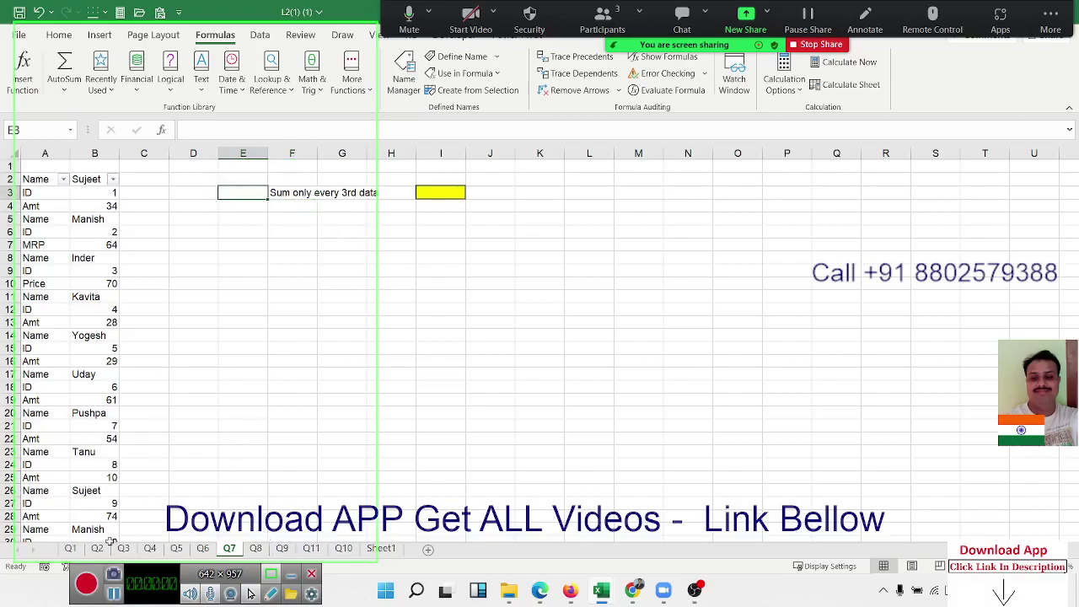
pyautogui.click(86, 583)
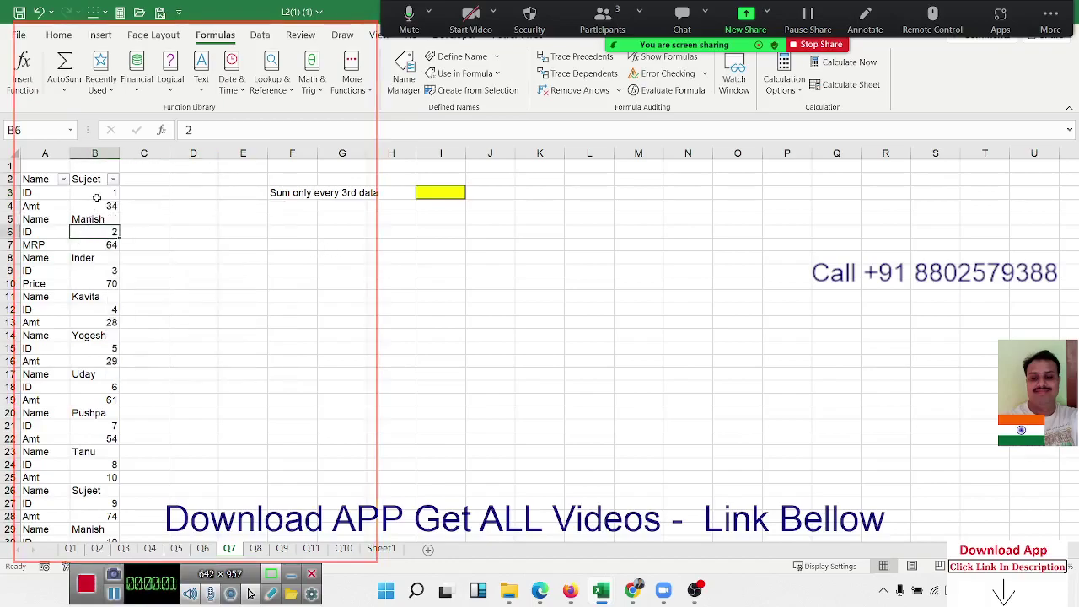
pyautogui.moveTo(94, 192); pyautogui.dragTo(95, 219)
pyautogui.moveTo(97, 299); pyautogui.dragTo(100, 361)
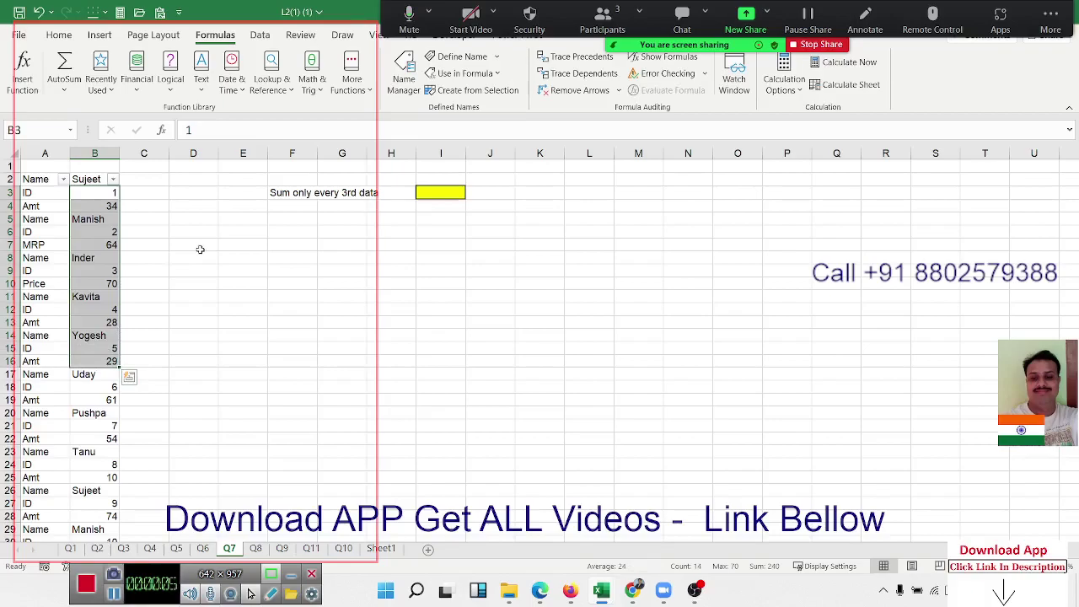
# Enter a =ROW()-2 row-offset helper formula in C3
pyautogui.click(144, 196)
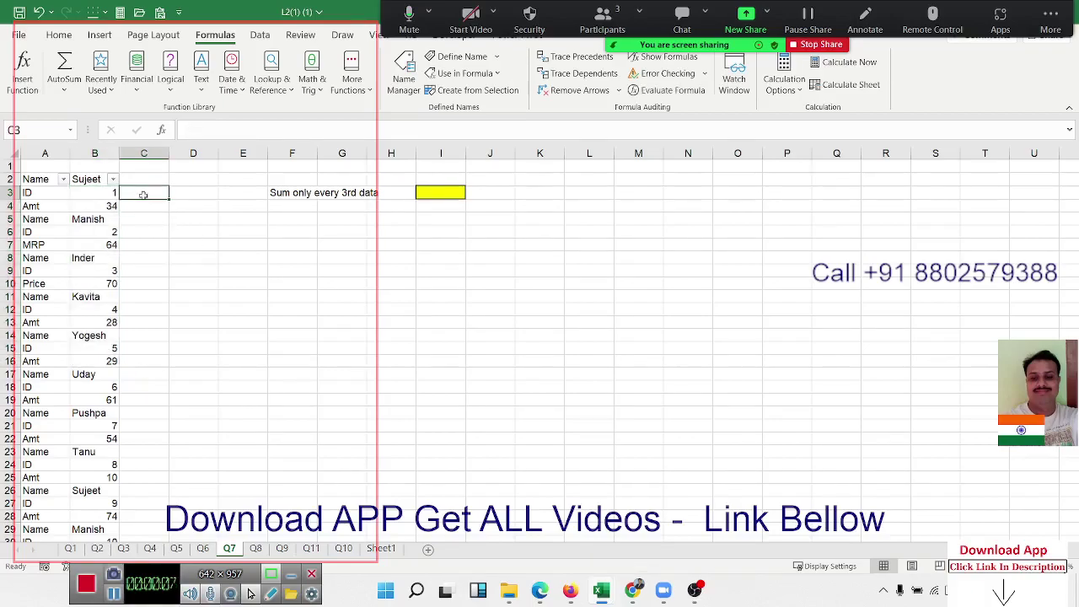
pyautogui.write('=m')
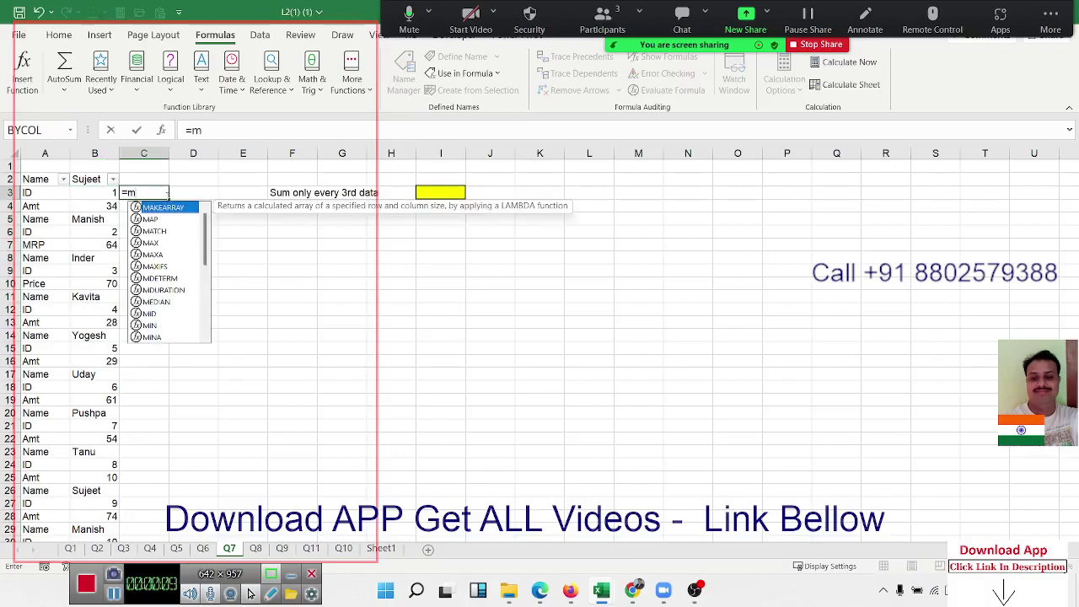
pyautogui.press('BackSpace')
pyautogui.write('r')
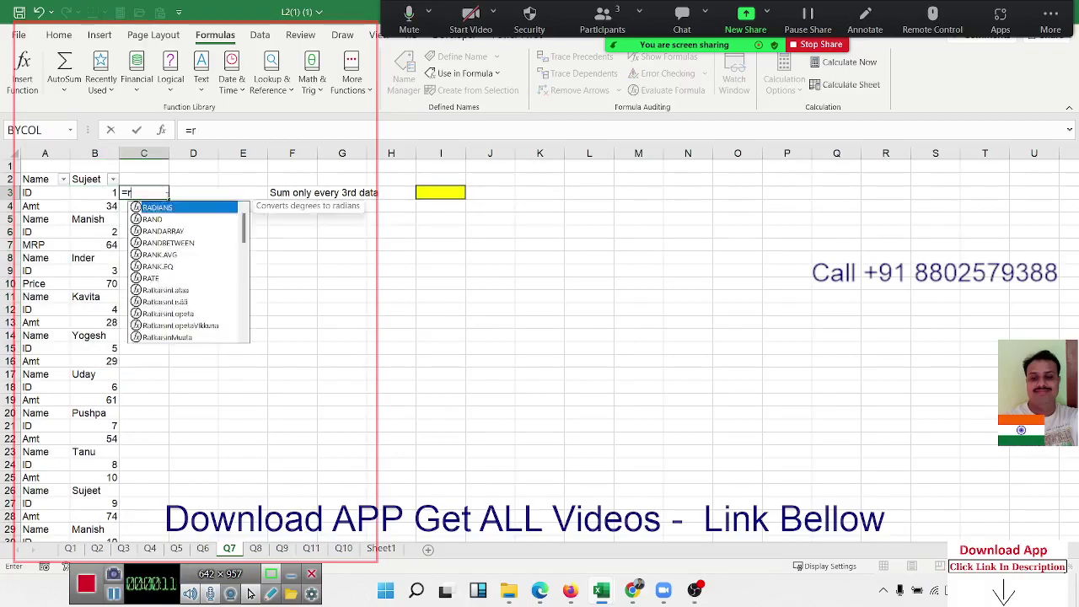
pyautogui.write('ow')
pyautogui.press('Tab')
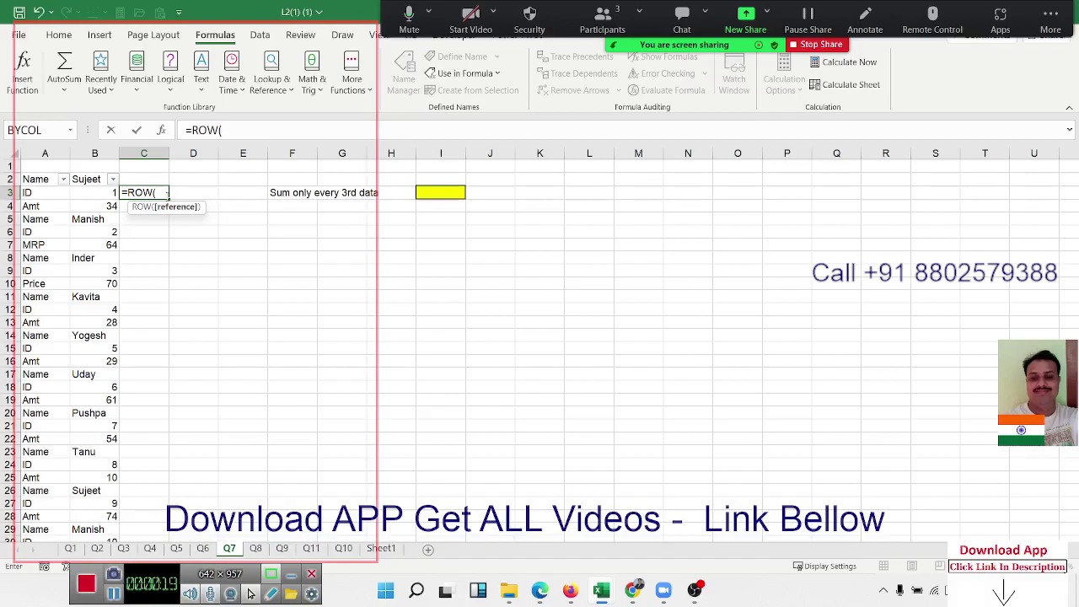
pyautogui.write(')-2')
pyautogui.press('Return')
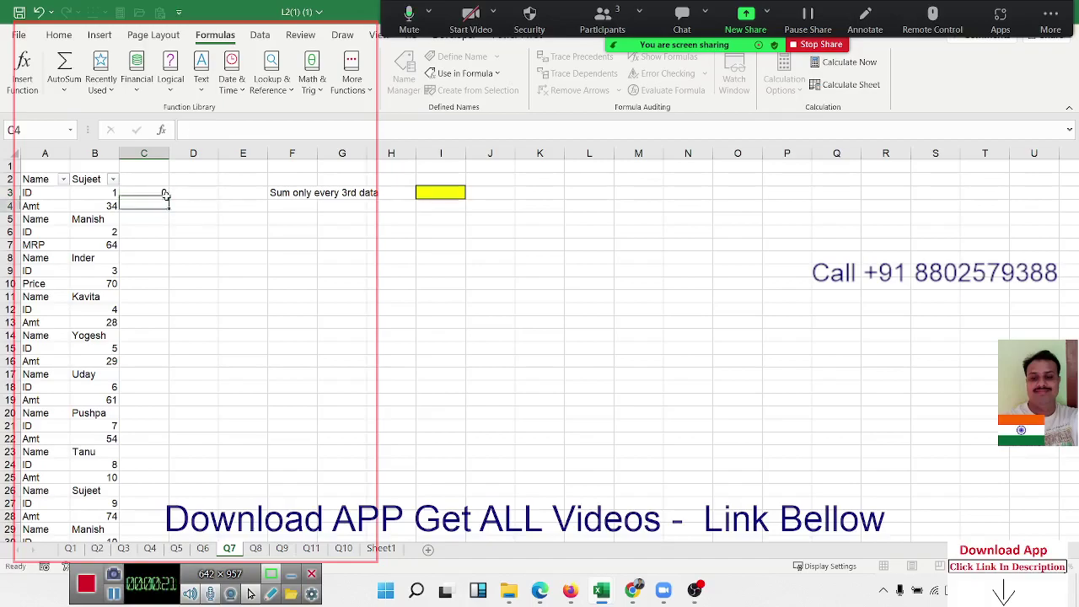
# Re-edit C3's offset to keep =ROW()-2 and fill it down column C
pyautogui.click(165, 194)
pyautogui.click(239, 130)
pyautogui.press('BackSpace')
pyautogui.write('3')
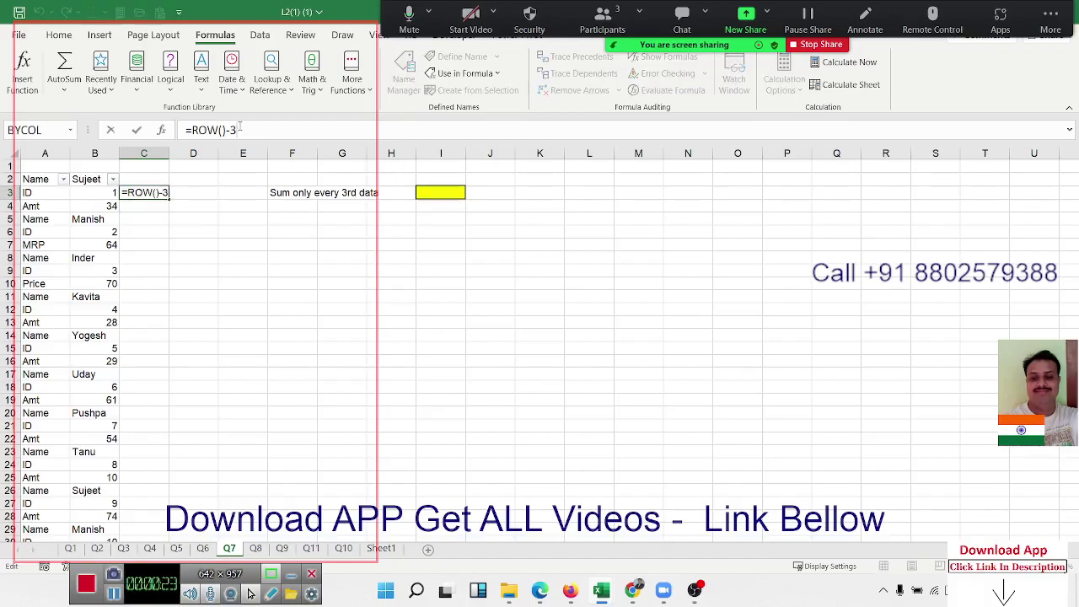
pyautogui.press('BackSpace')
pyautogui.write('2')
pyautogui.hotkey('ctrl', 'Return')
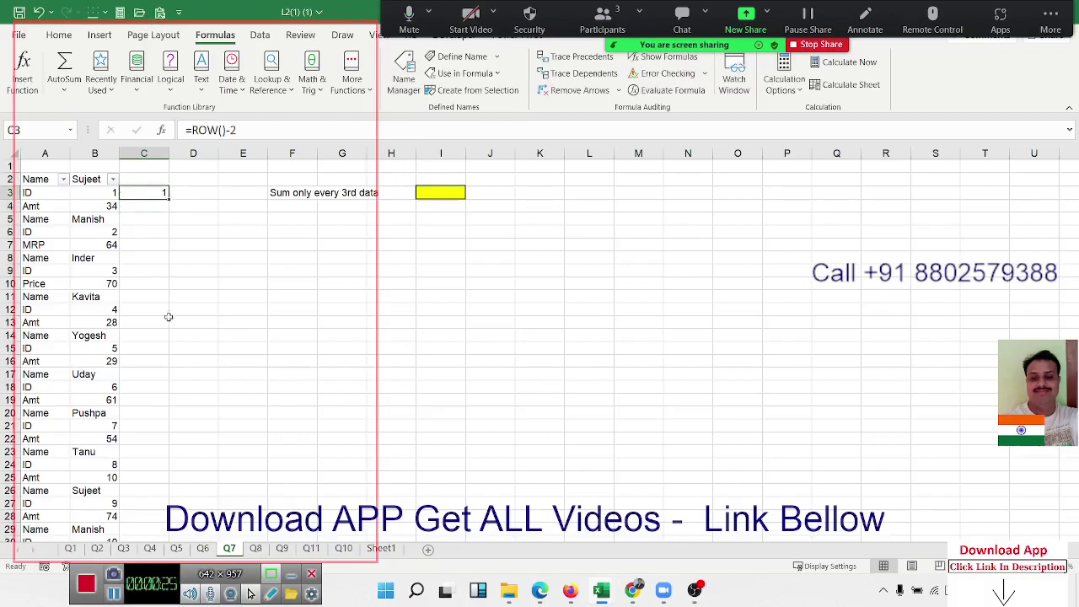
pyautogui.doubleClick(169, 199)
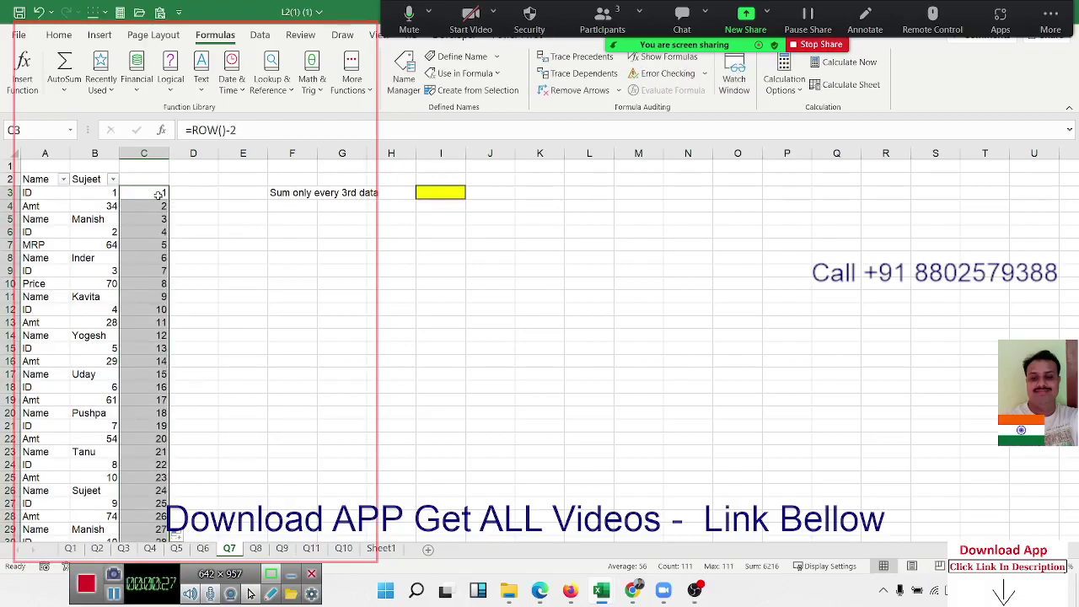
# Wrap C3 as =MOD(ROW()-2,3), accept Excel's correction, and fill it down column C
pyautogui.click(158, 194)
pyautogui.press('F2')
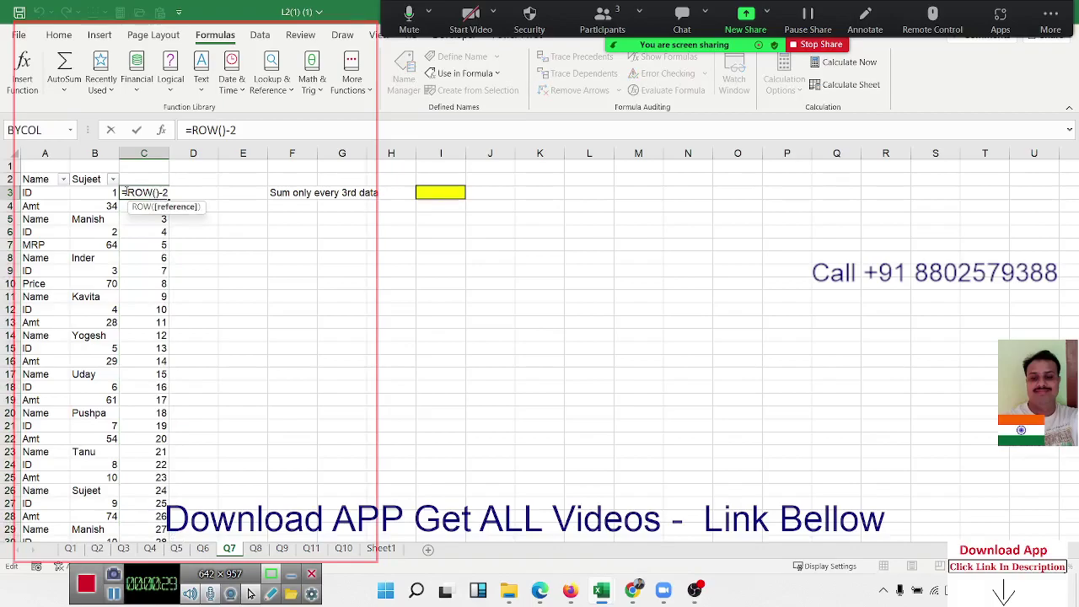
pyautogui.press('Home')
pyautogui.press('Right')
pyautogui.write('mod')
pyautogui.press('Tab')
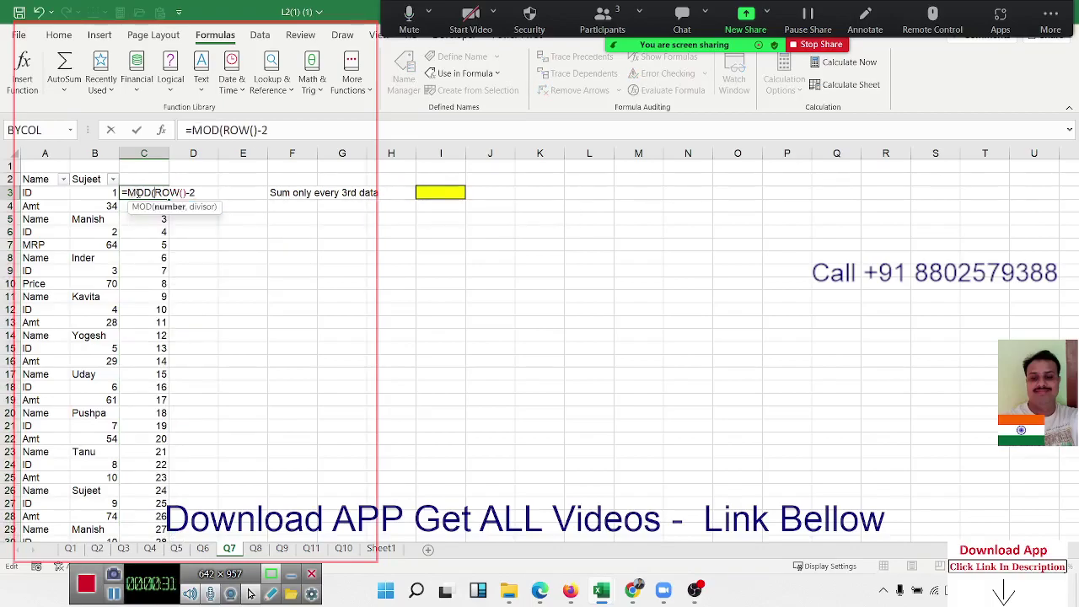
pyautogui.press('End')
pyautogui.write(',')
pyautogui.write('3')
pyautogui.press('Return')
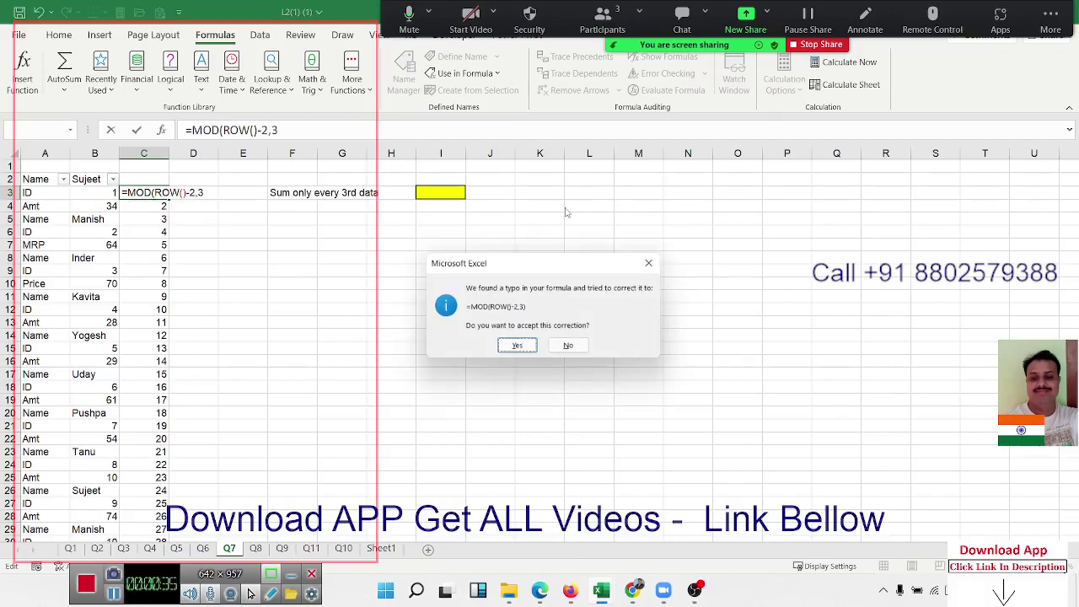
pyautogui.press('Return')
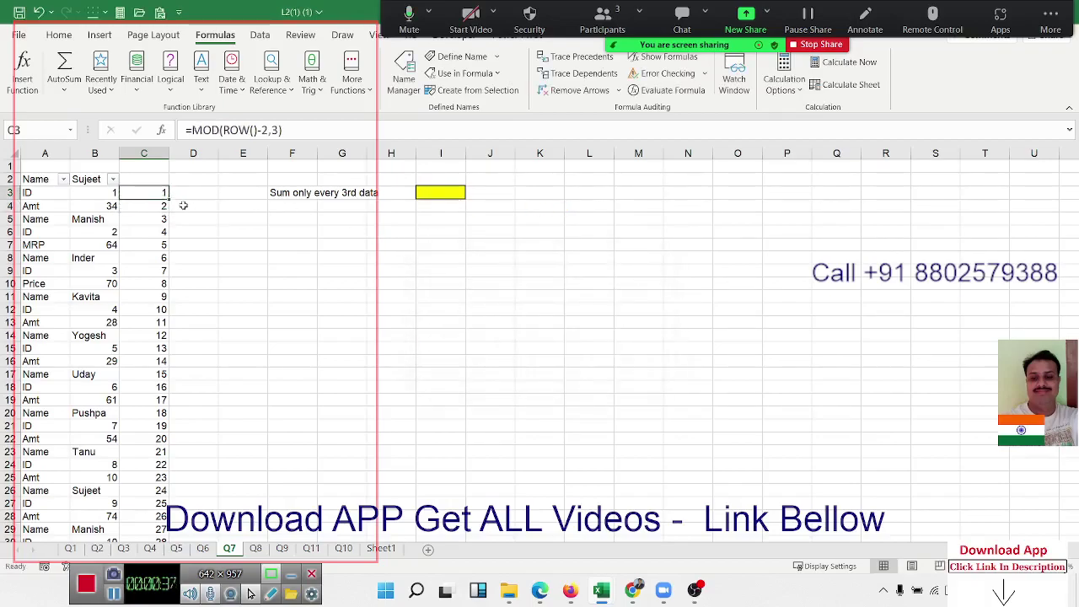
pyautogui.doubleClick(168, 199)
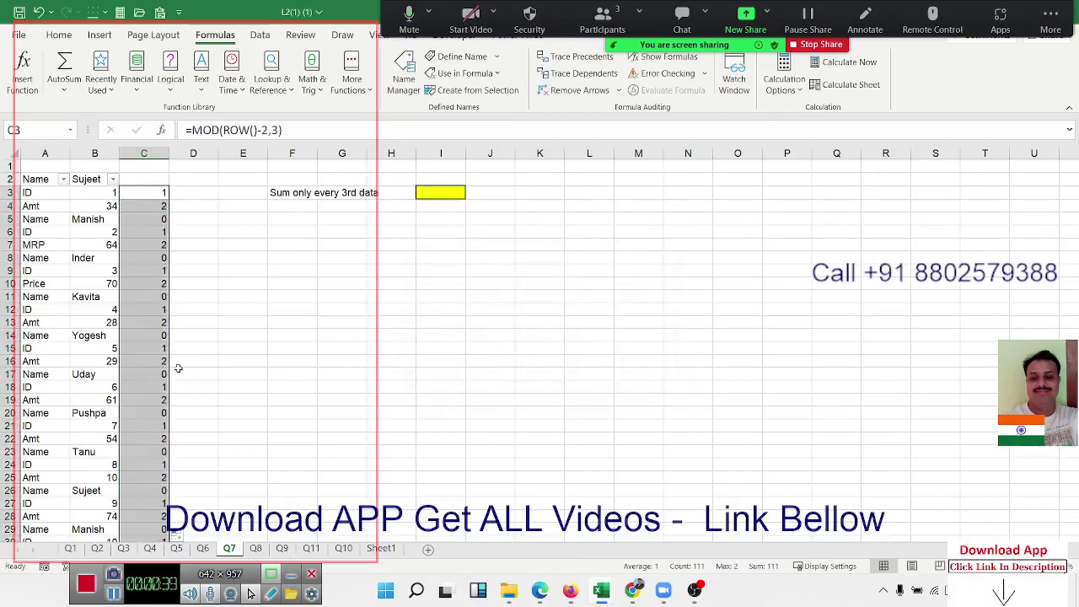
# Start a SUM formula in D5
pyautogui.scroll(-5, 178, 368)
pyautogui.scroll(10, 179, 372)
pyautogui.click(216, 218)
pyautogui.write('=sum')
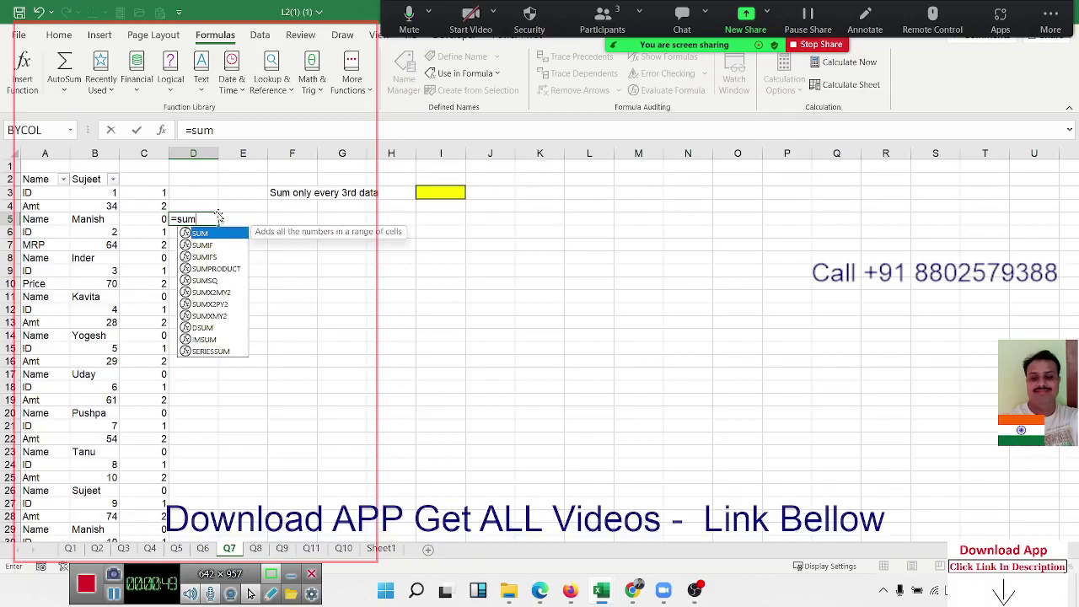
# Cancel the D5 sum and enter =IF(C3=0,B3,0) in D3
pyautogui.press('Escape')
pyautogui.press('Escape')
pyautogui.press('Up')
pyautogui.press('Up')
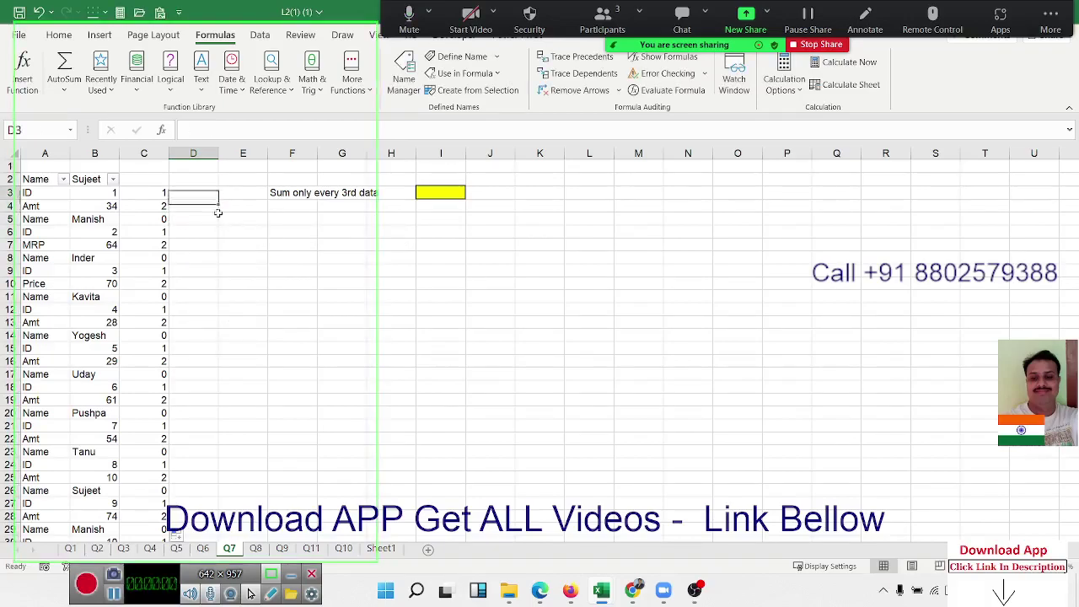
pyautogui.write('=if')
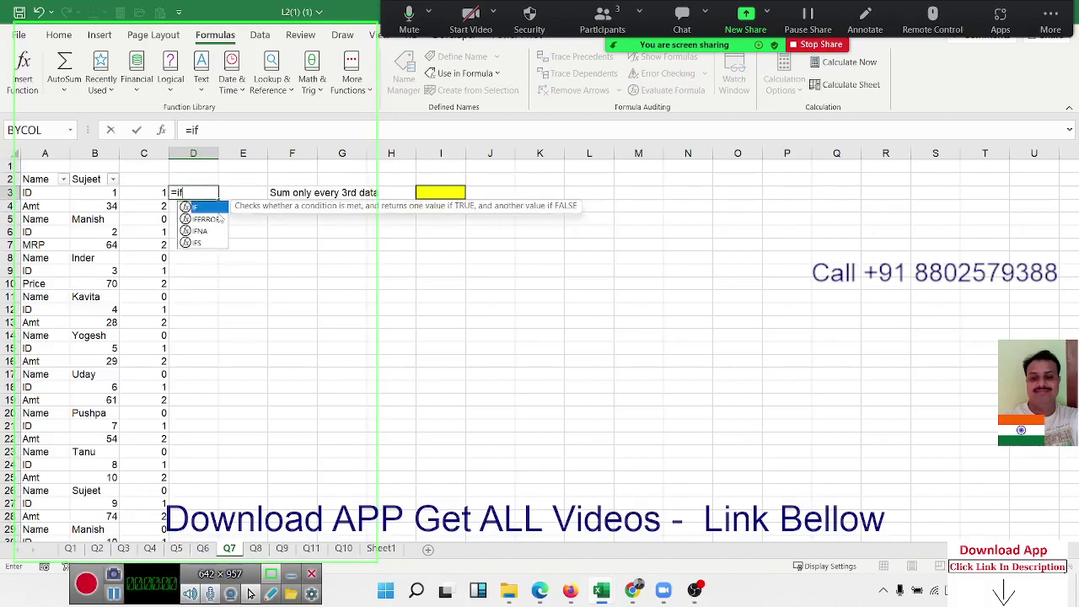
pyautogui.press('Tab')
pyautogui.press('Left')
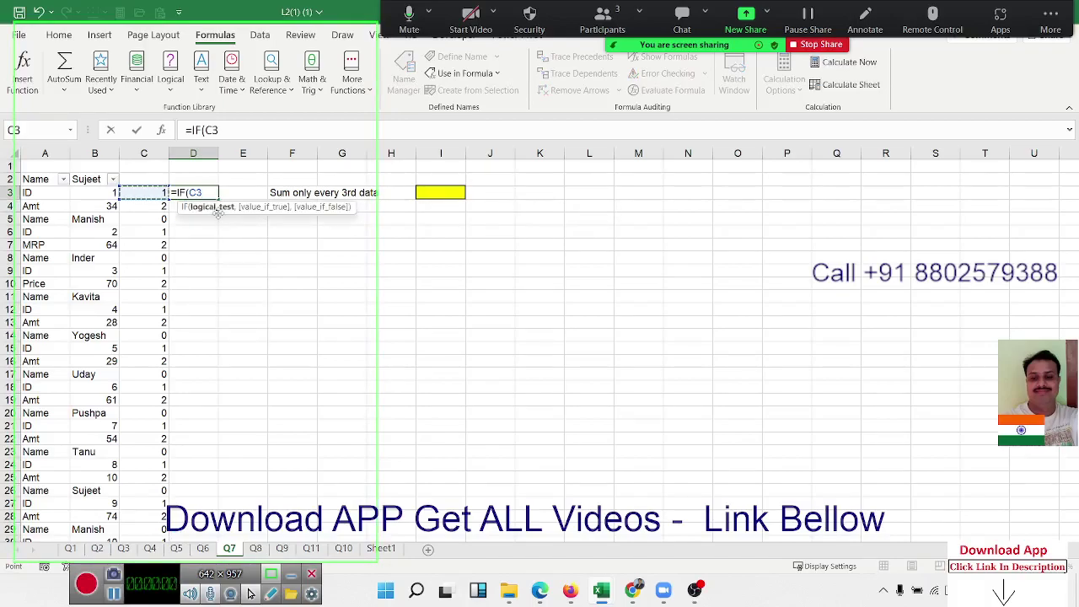
pyautogui.write('=0')
pyautogui.write(',')
pyautogui.press('Left')
# Fill the IF formula down D3:D113, then check D5 and C3's MOD formula
pyautogui.press('Left')
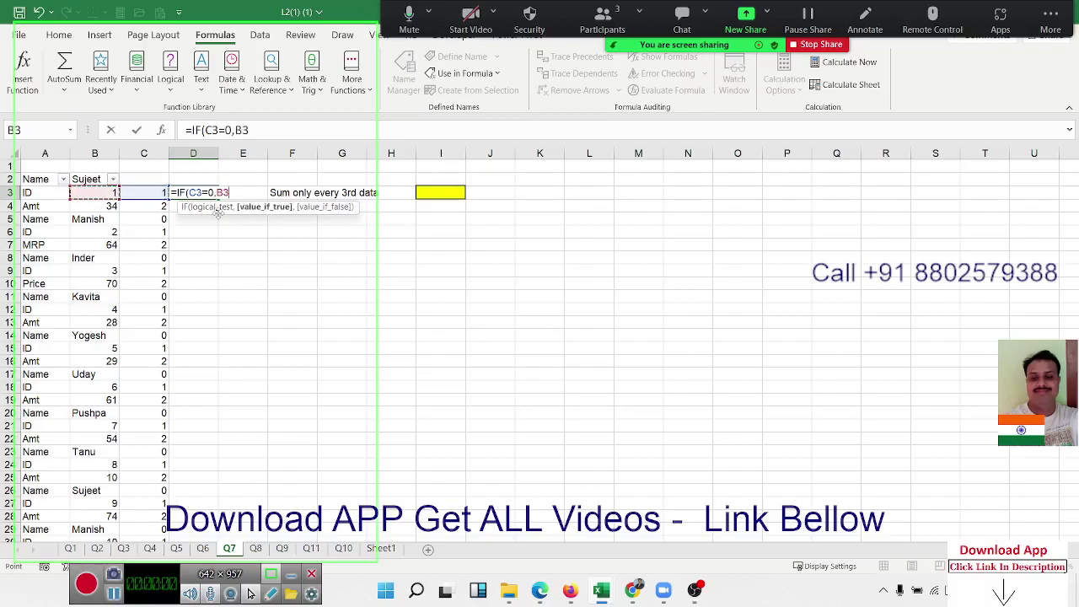
pyautogui.write(',0')
pyautogui.press('Return')
pyautogui.press('Left')
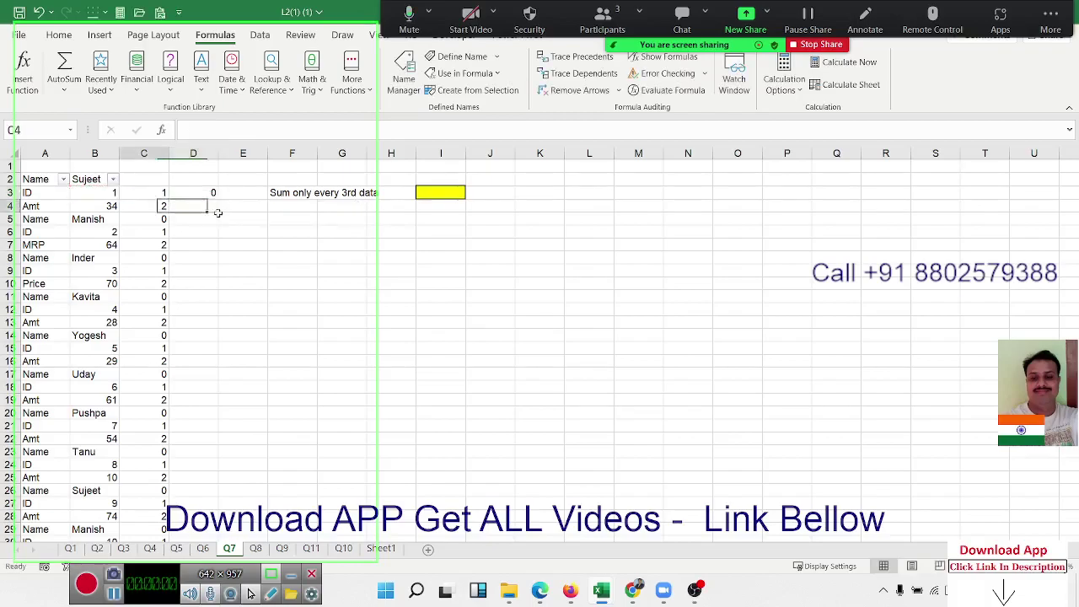
pyautogui.hotkey('ctrl', 'Down')
pyautogui.press('Right')
pyautogui.hotkey('ctrl', 'shift', 'Up')
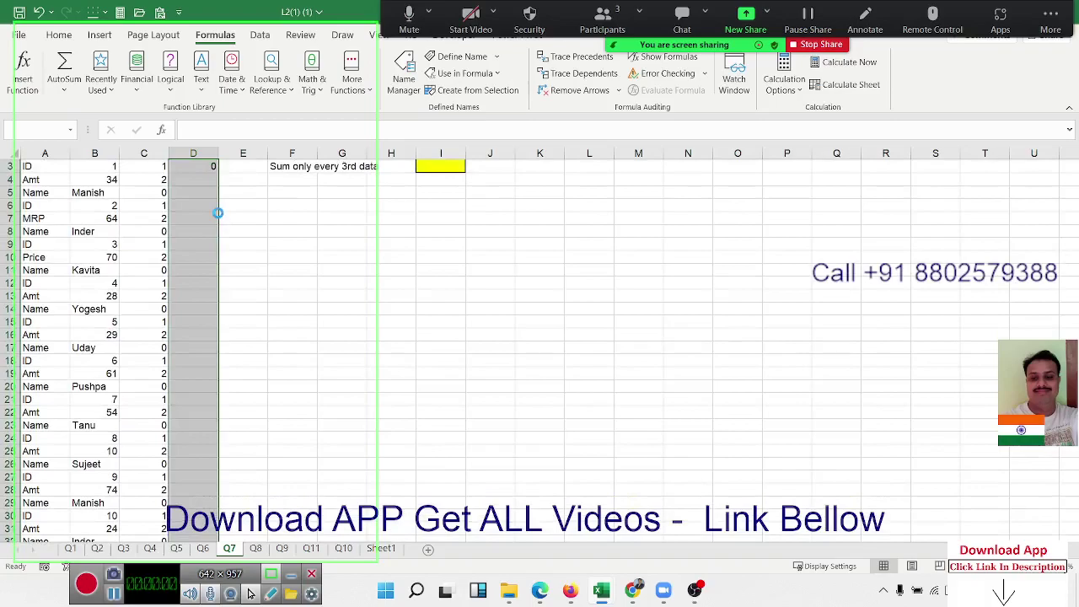
pyautogui.hotkey('ctrl', 'd')
pyautogui.hotkey('ctrl', 'Up')
pyautogui.press('Down')
pyautogui.press('Down')
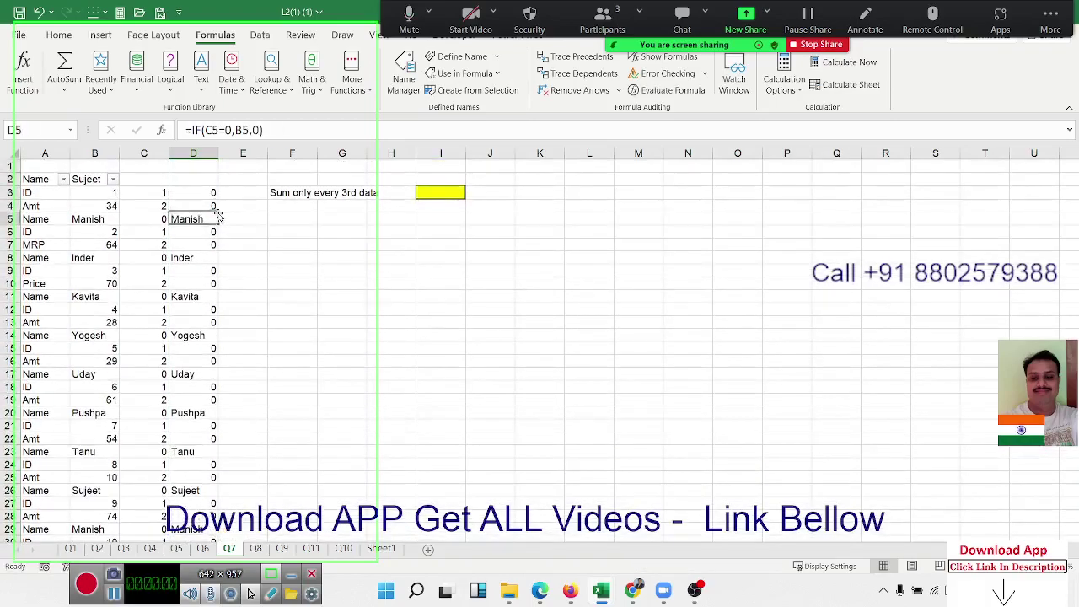
pyautogui.press('Up')
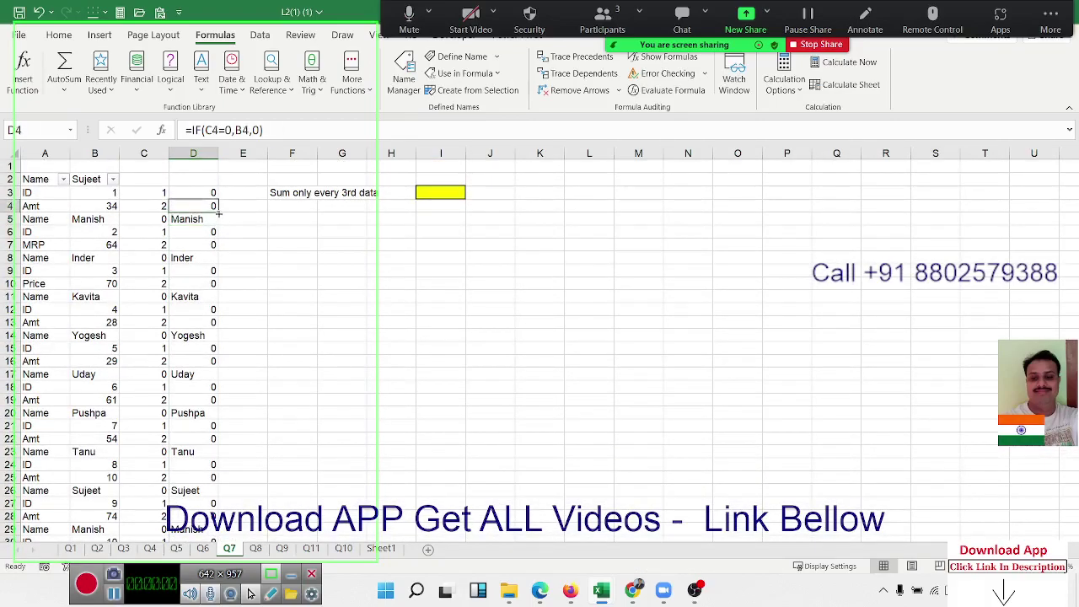
pyautogui.press('Up')
pyautogui.press('Left')
# Check the MOD values down column C against the data rows
pyautogui.press('Down')
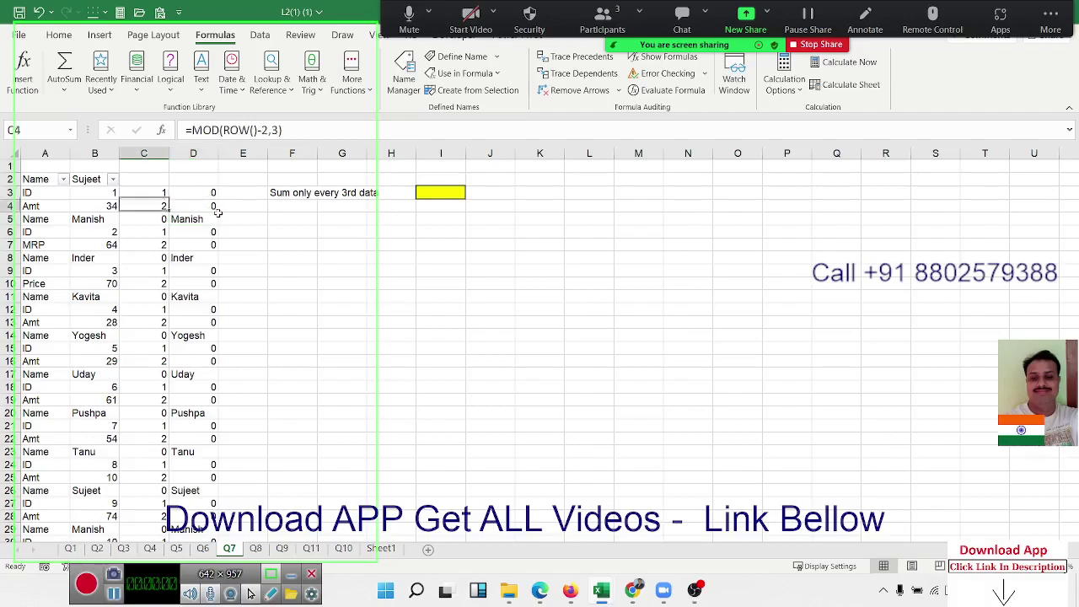
pyautogui.press('Down')
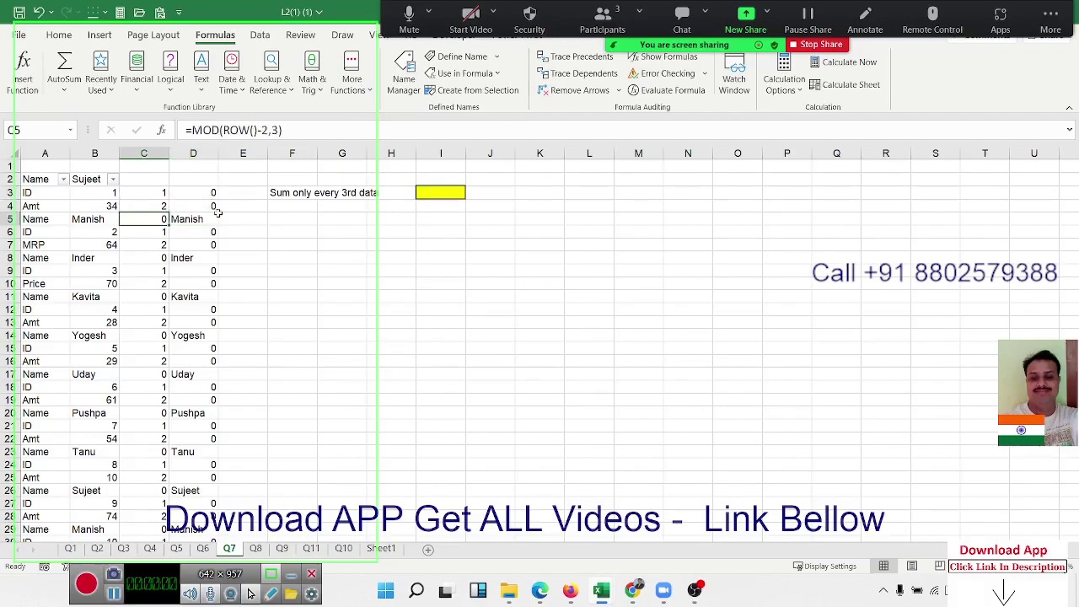
pyautogui.press('Up')
pyautogui.press('Up')
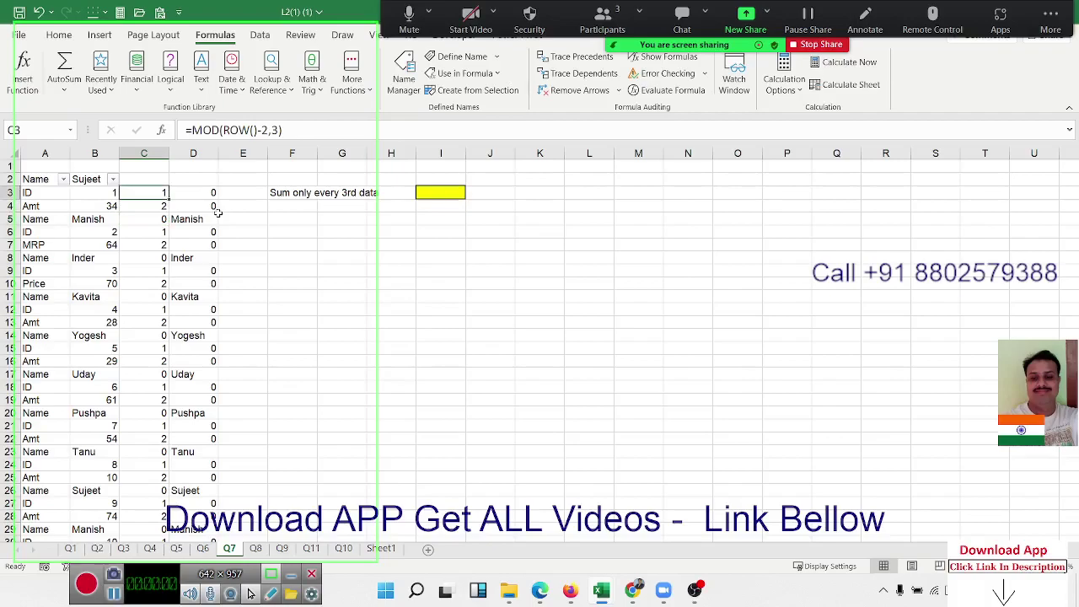
pyautogui.scroll(-10, 218, 212)
pyautogui.scroll(10, 217, 212)
# Extend the MOD formula up to C2, change it to =MOD(ROW()-1,3), and refill column C
pyautogui.moveTo(168, 199); pyautogui.dragTo(164, 177)
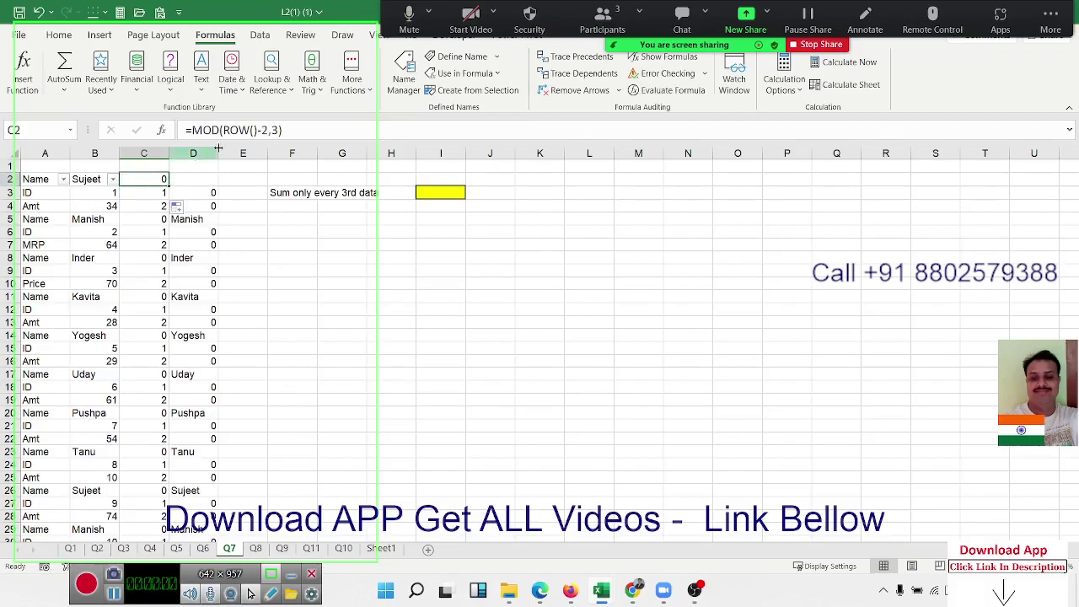
pyautogui.doubleClick(265, 130)
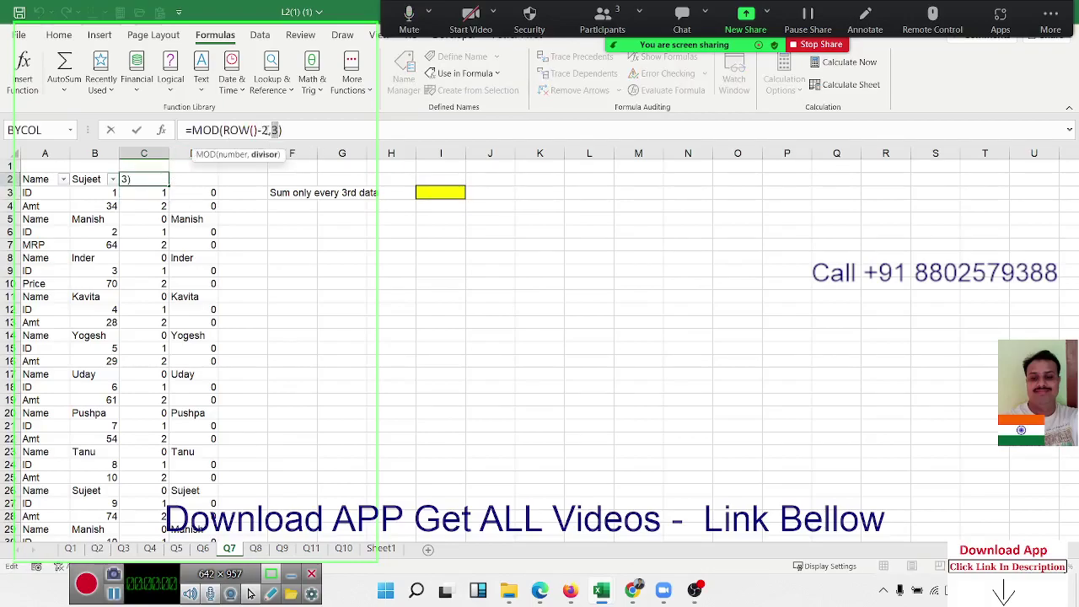
pyautogui.write('1')
pyautogui.press('Return')
pyautogui.click(165, 180)
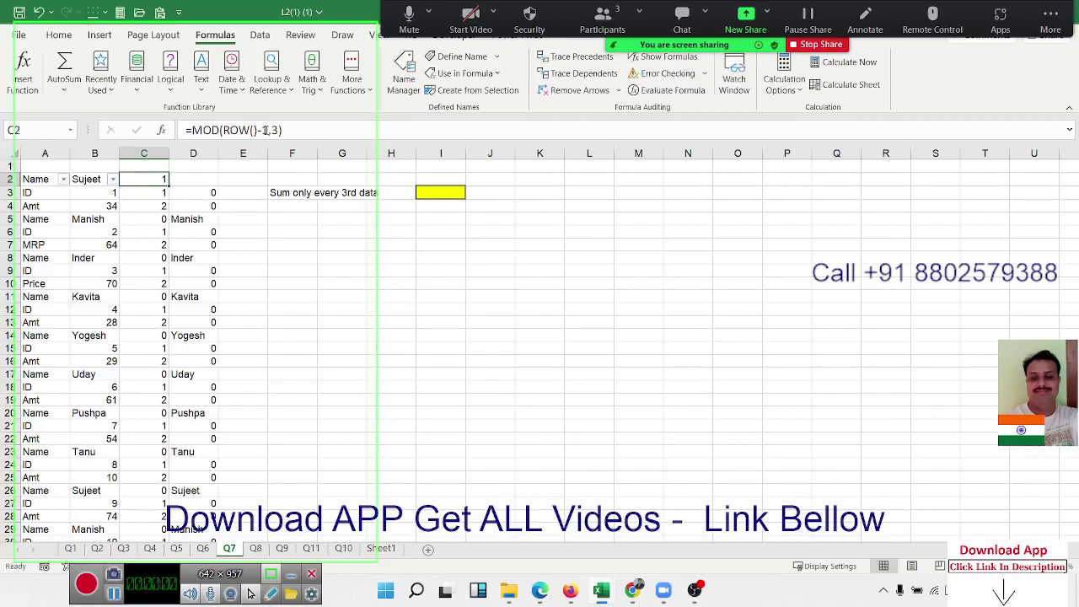
pyautogui.doubleClick(168, 186)
# Copy D3's IF formula into D2
pyautogui.click(210, 193)
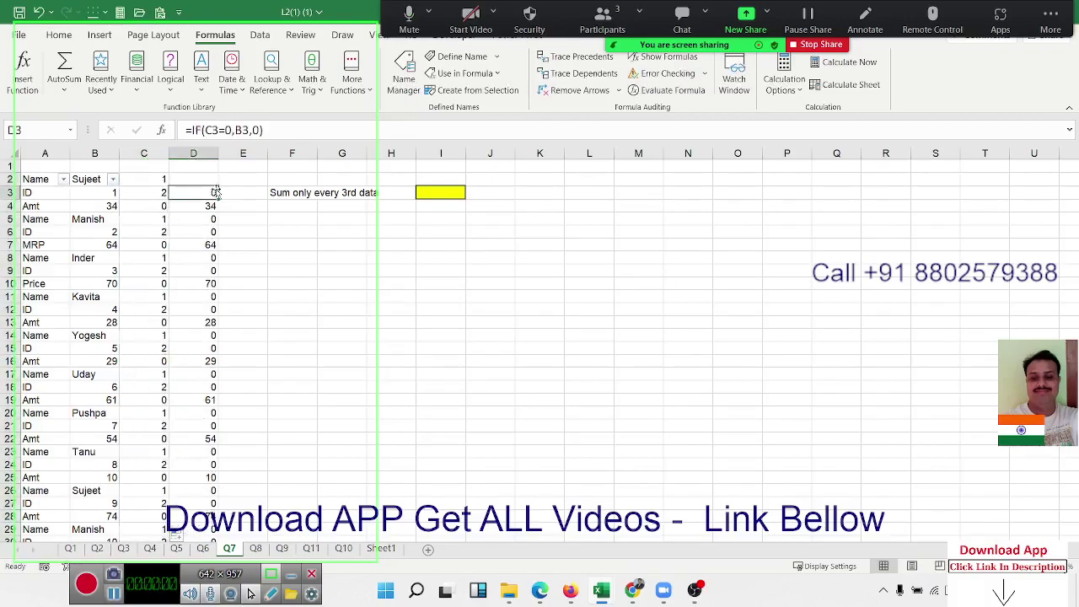
pyautogui.hotkey('ctrl', 'c')
pyautogui.press('Up')
pyautogui.press('Return')
# Enter =SUM(D2:D113) in E5, giving a total of 1792
pyautogui.press('Right')
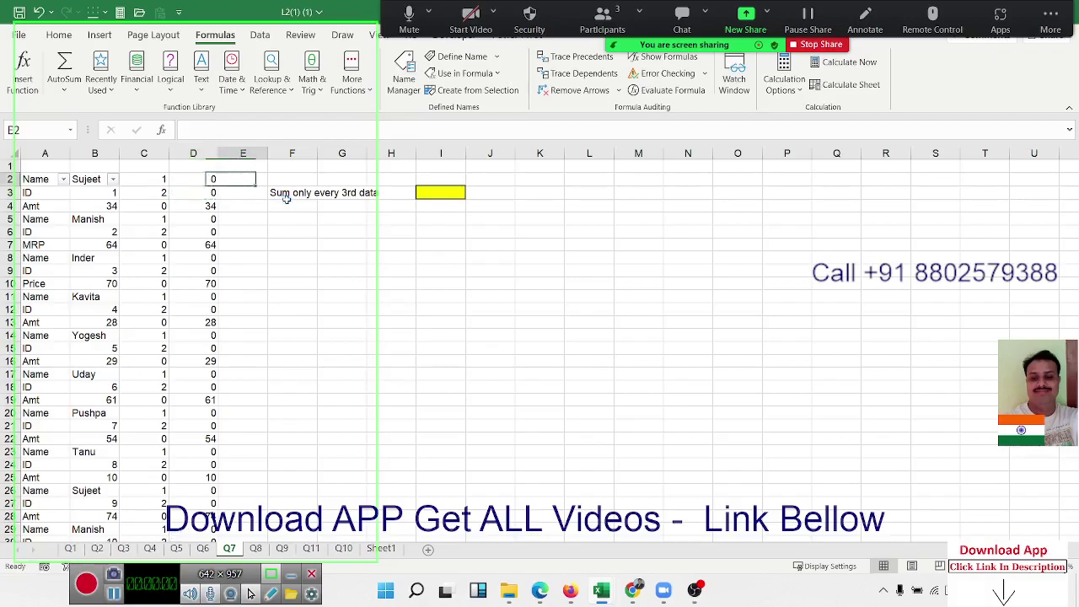
pyautogui.press('Down')
pyautogui.press('Down')
pyautogui.press('Down')
pyautogui.write('=su')
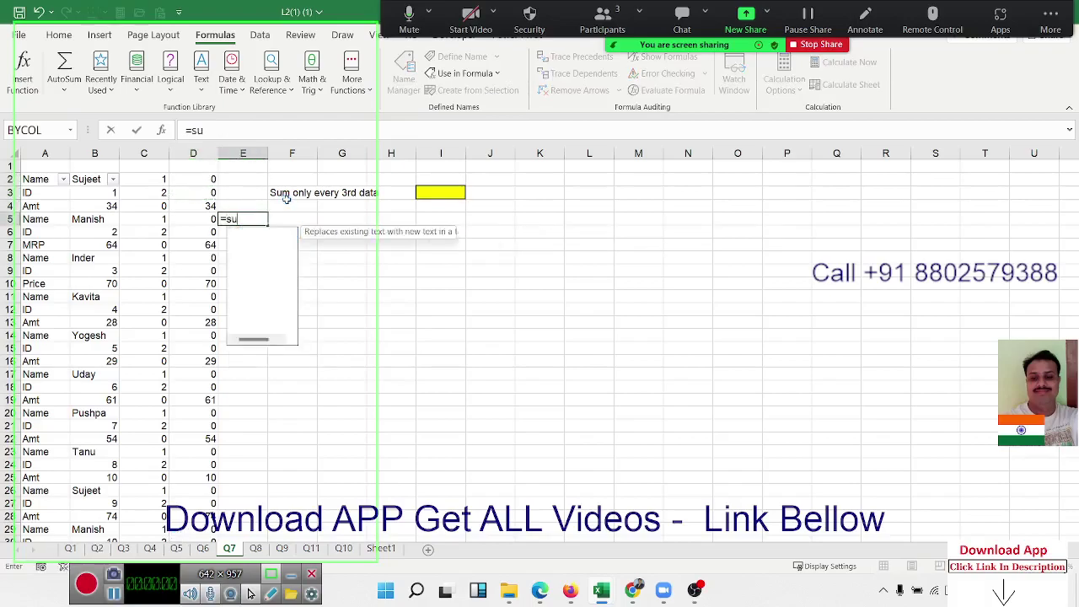
pyautogui.press('Tab')
pyautogui.press('Up')
pyautogui.press('Left')
pyautogui.hotkey('ctrl', 'shift', 'Down')
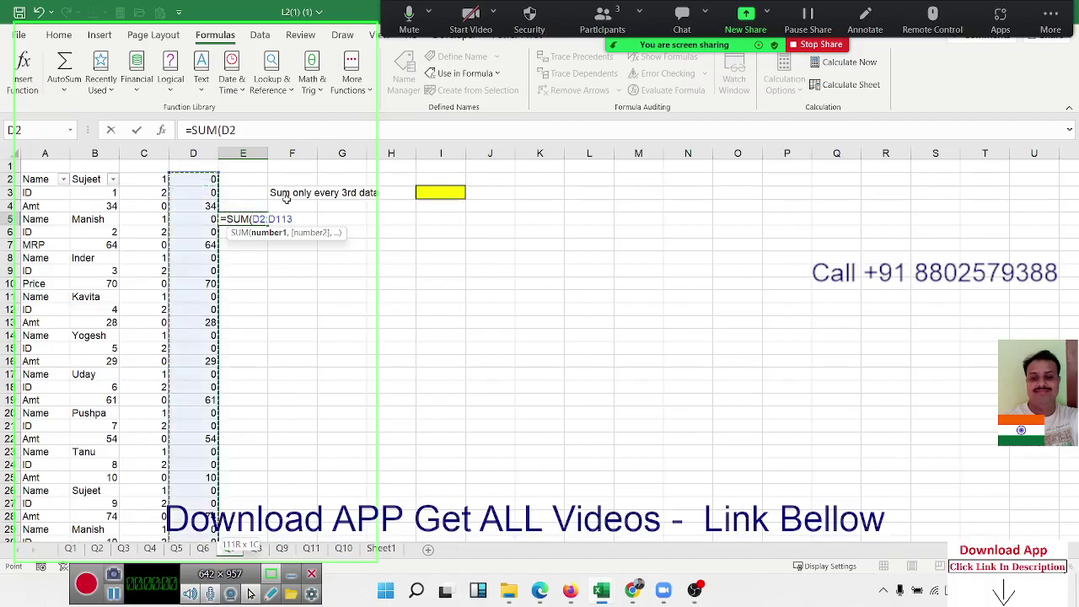
pyautogui.press('Return')
pyautogui.press('Up')
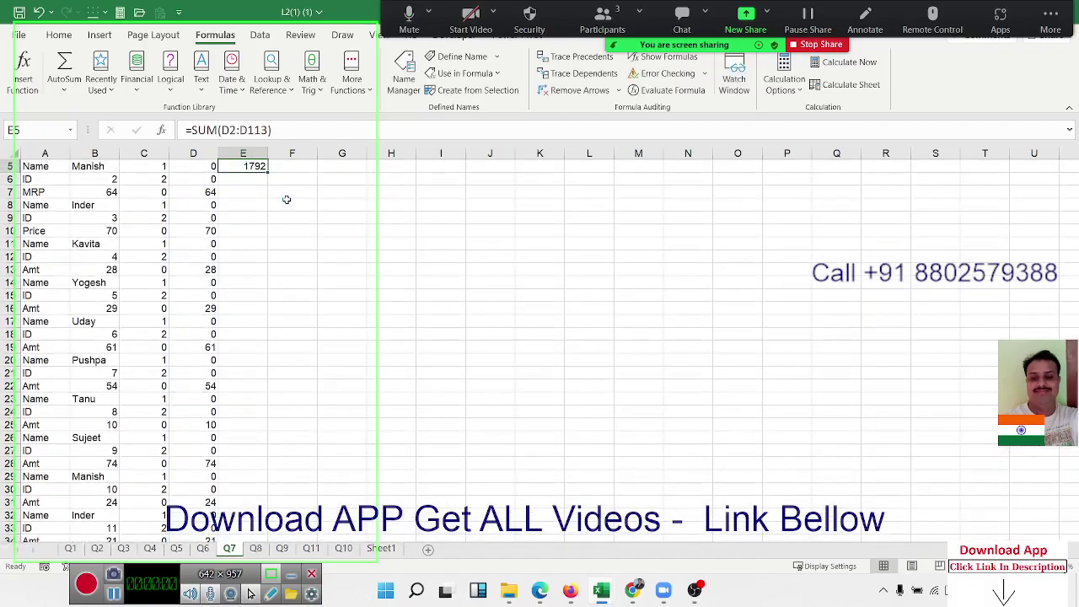
pyautogui.hotkey('ctrl', 'Up')
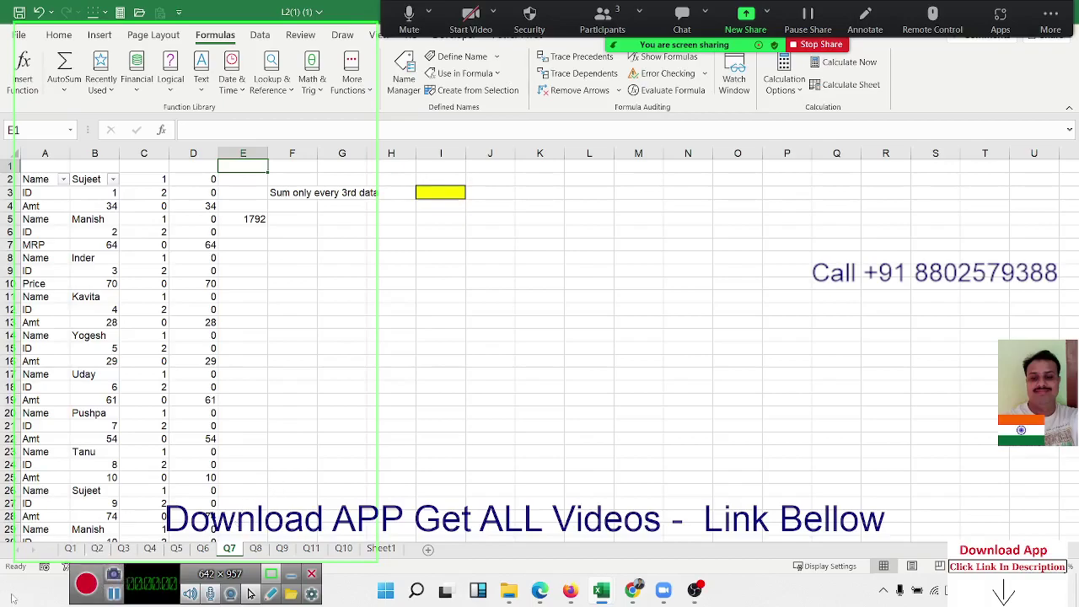
pyautogui.click(86, 583)
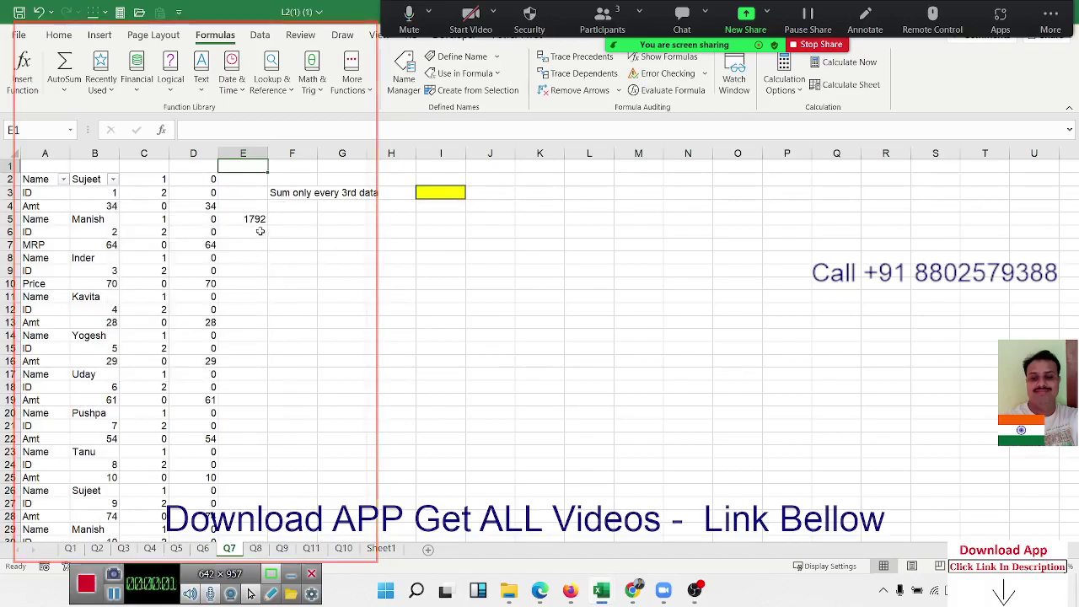
pyautogui.click(260, 234)
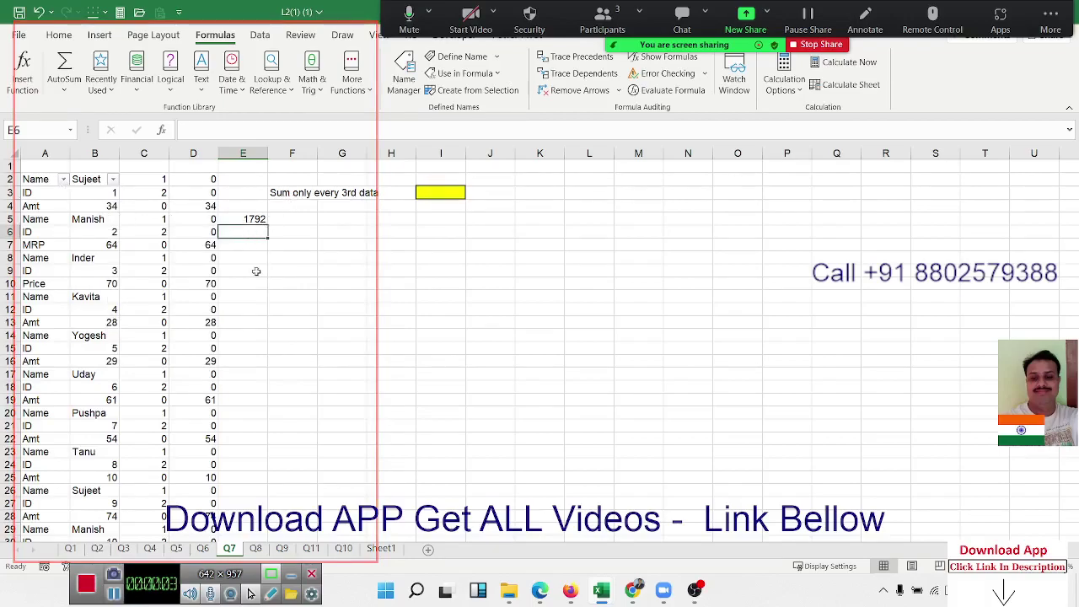
# In F7 begin =SUM(IF(MOD(ROWS(B2:B113)) with the range selected down column B
pyautogui.click(253, 246)
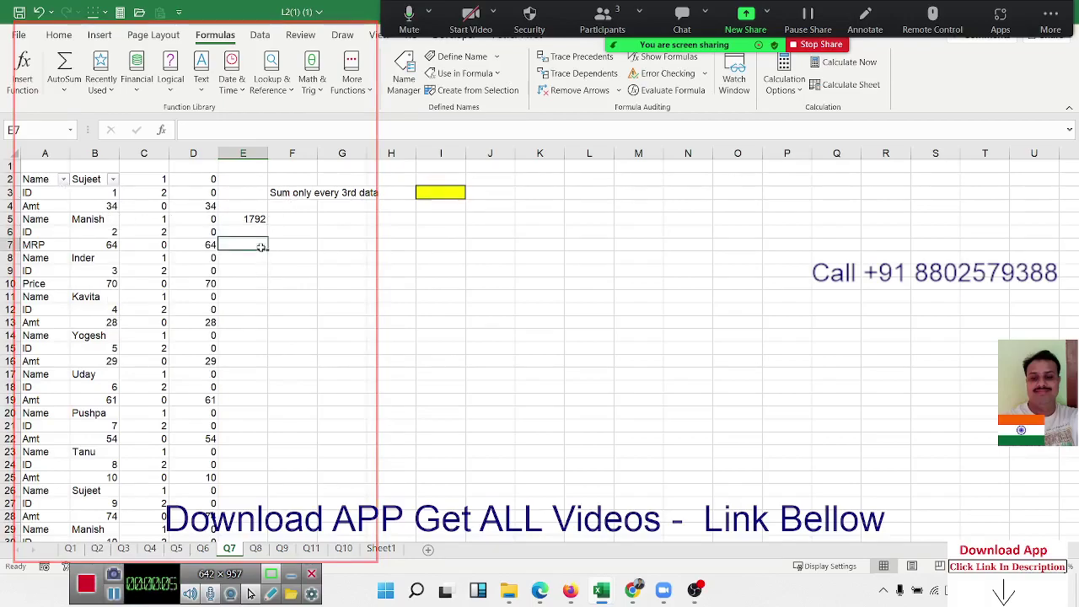
pyautogui.click(295, 245)
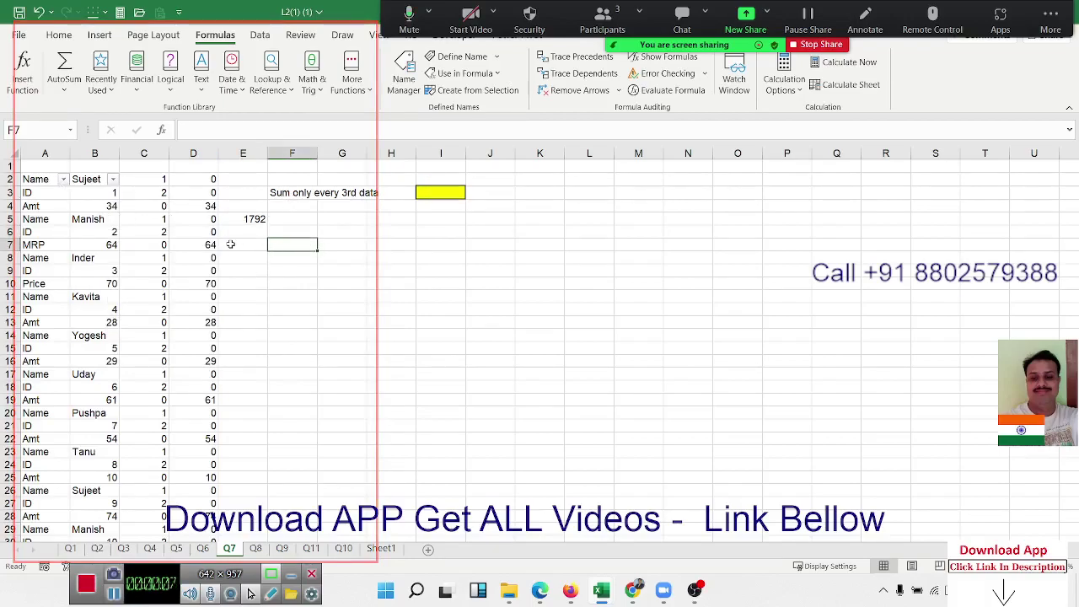
pyautogui.write('=sum')
pyautogui.press('Tab')
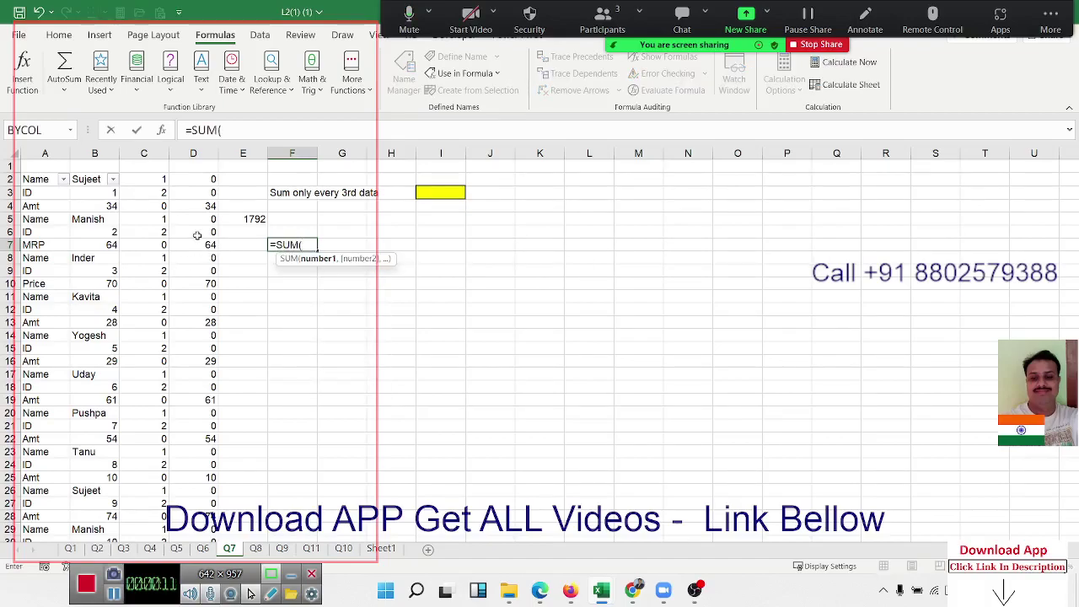
pyautogui.write('IF(')
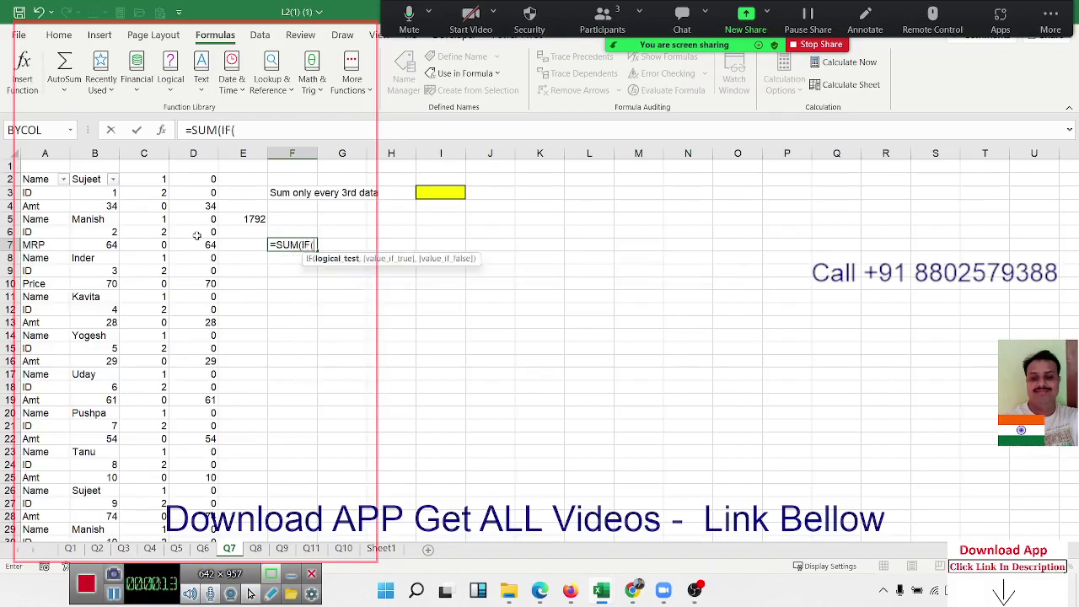
pyautogui.write('mod')
pyautogui.press('Tab')
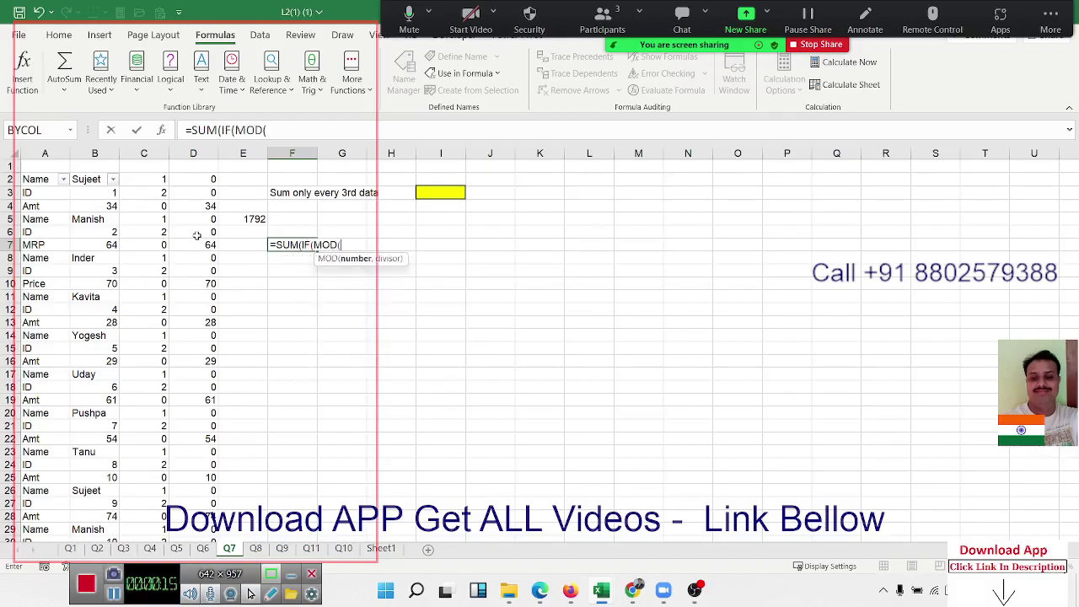
pyautogui.write('ro')
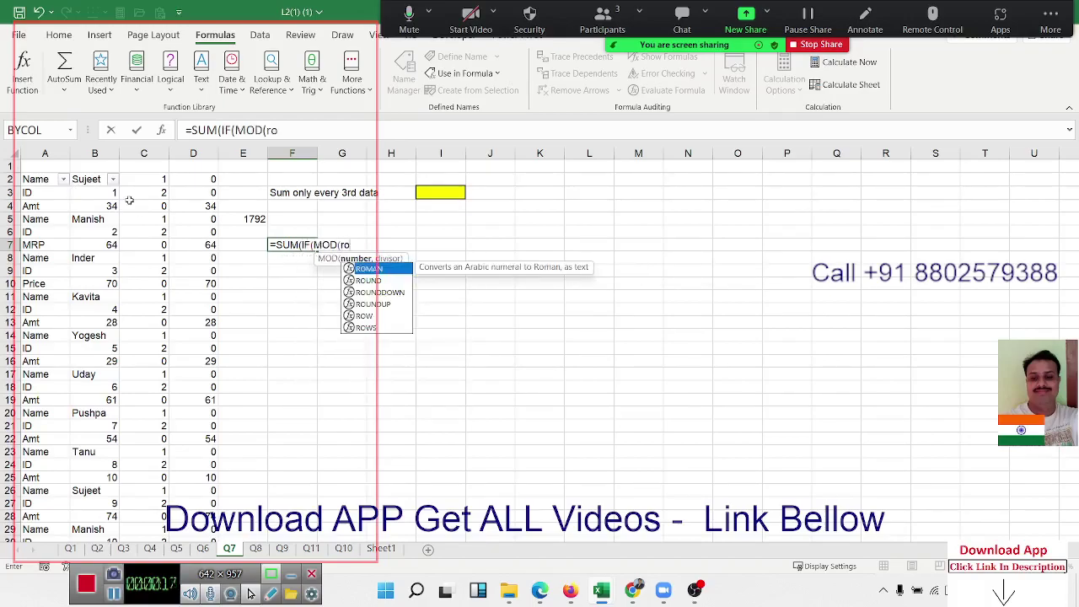
pyautogui.write('w')
pyautogui.press('Down')
pyautogui.press('Tab')
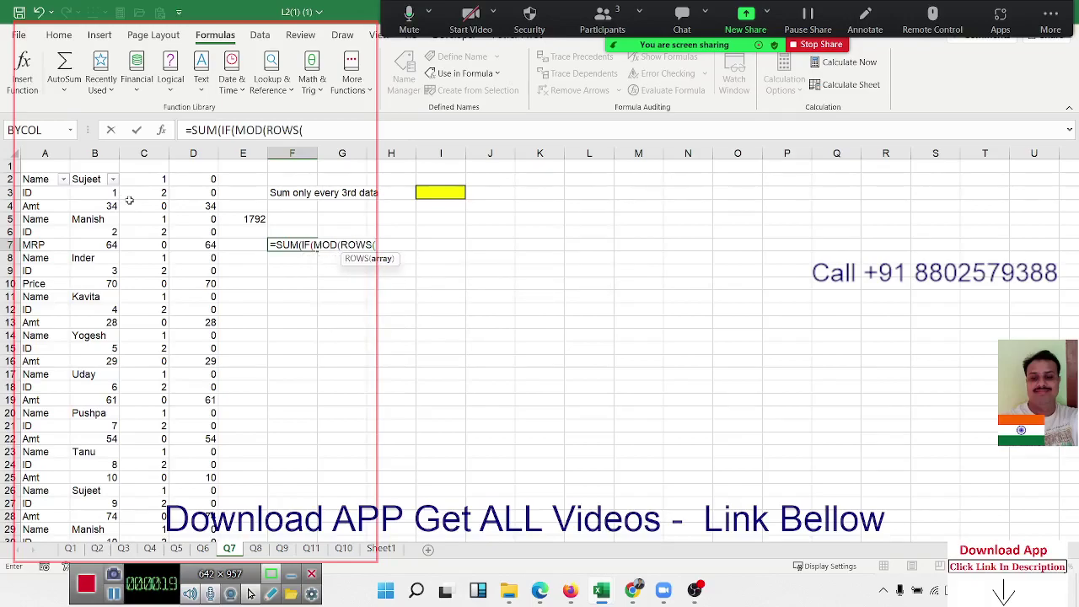
pyautogui.click(93, 193)
pyautogui.press('Up')
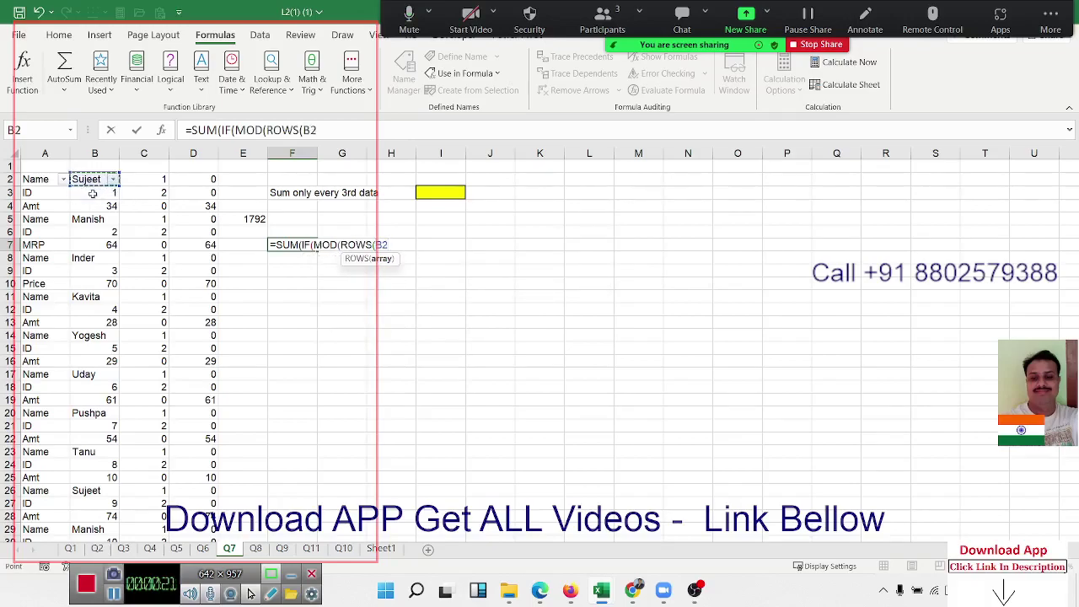
pyautogui.hotkey('ctrl', 'shift', 'Down')
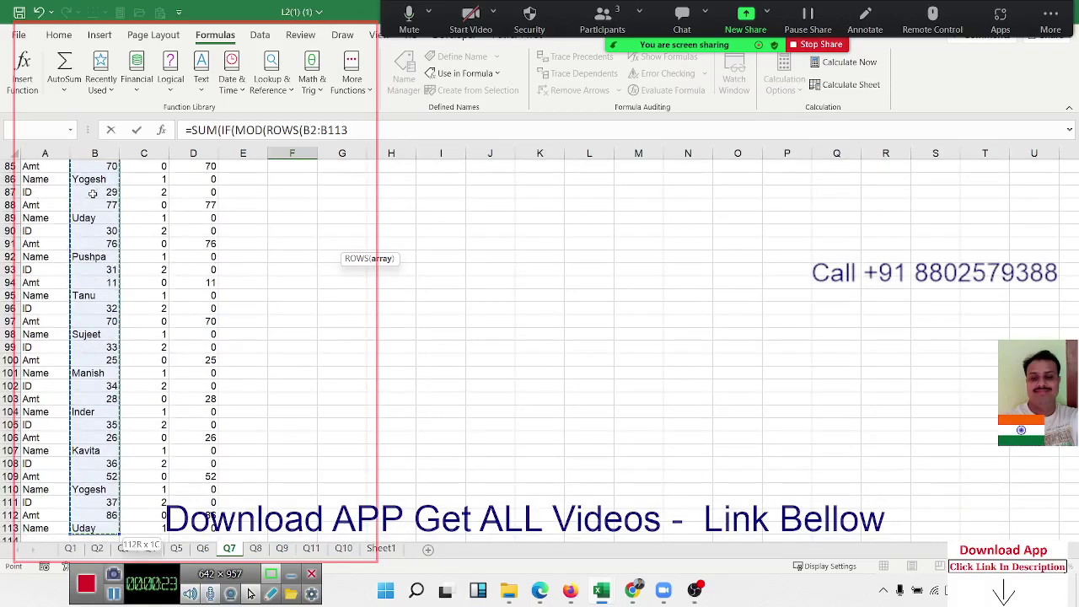
pyautogui.write(')')
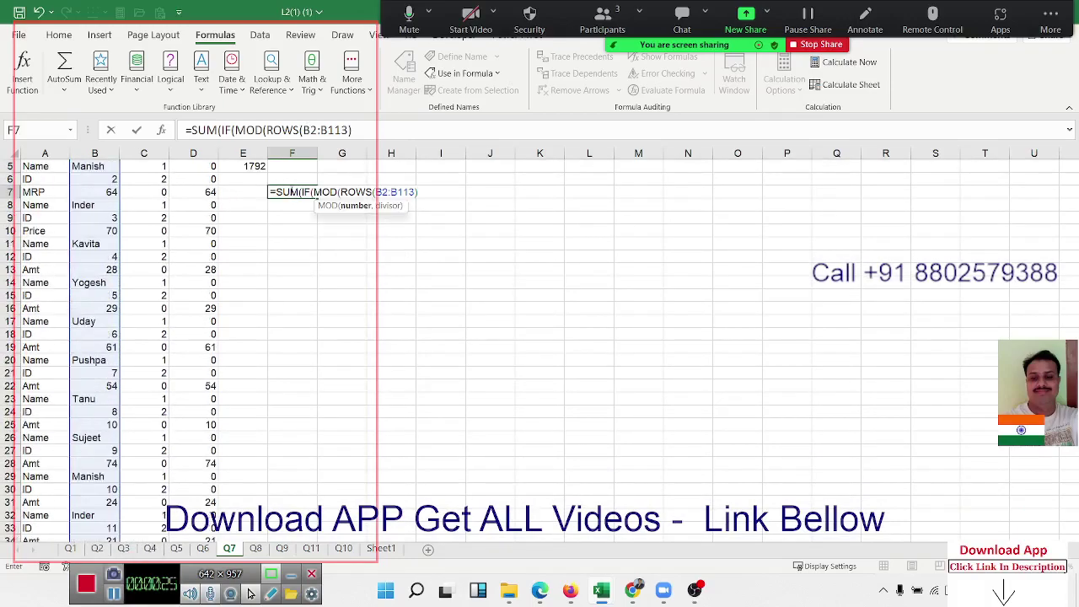
# Complete the formula with ,3)=0,B2:B113)) and enter it, returning 0
pyautogui.scroll(2, 293, 187)
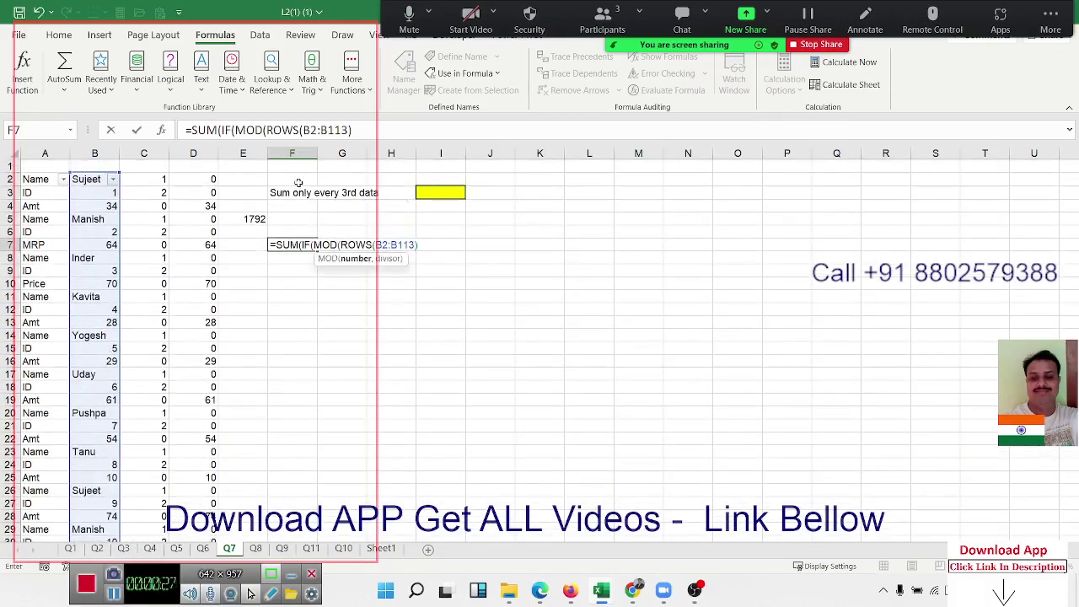
pyautogui.write(',3)=')
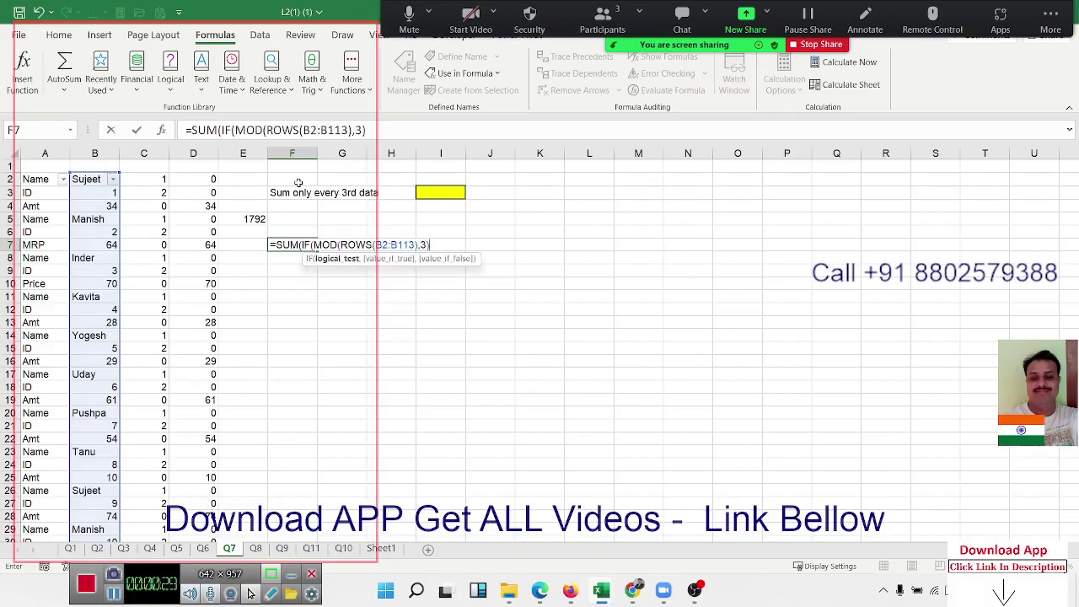
pyautogui.write('0')
pyautogui.write(',')
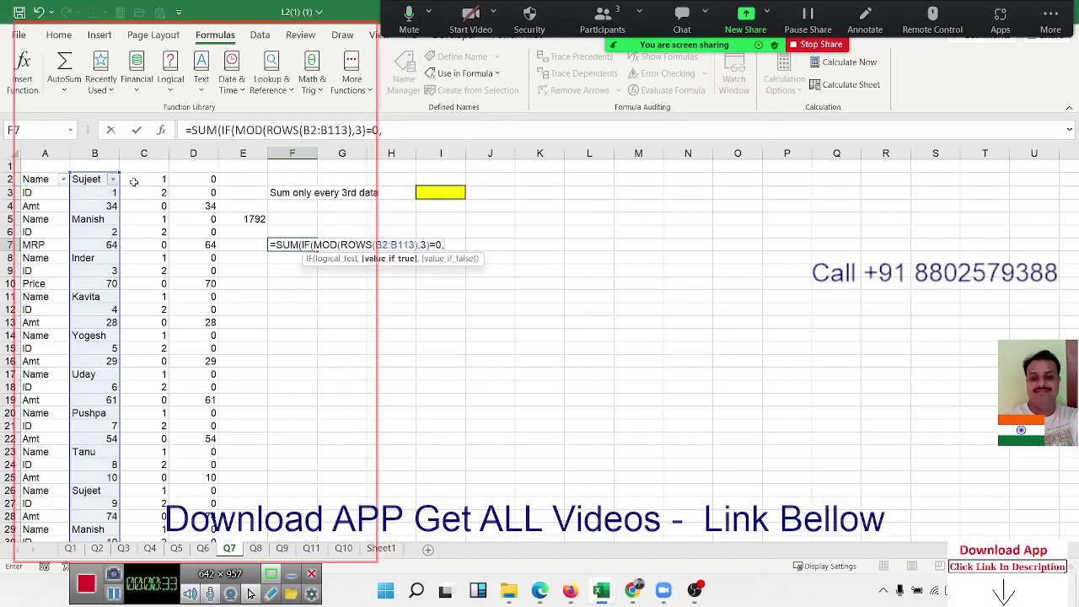
pyautogui.click(99, 178)
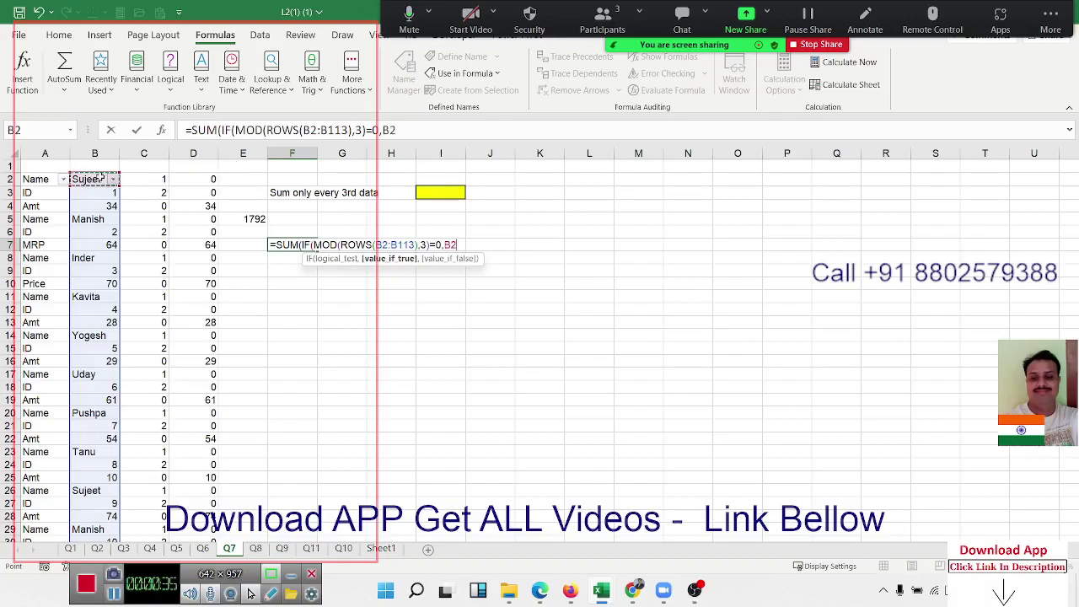
pyautogui.hotkey('ctrl', 'shift', 'Down')
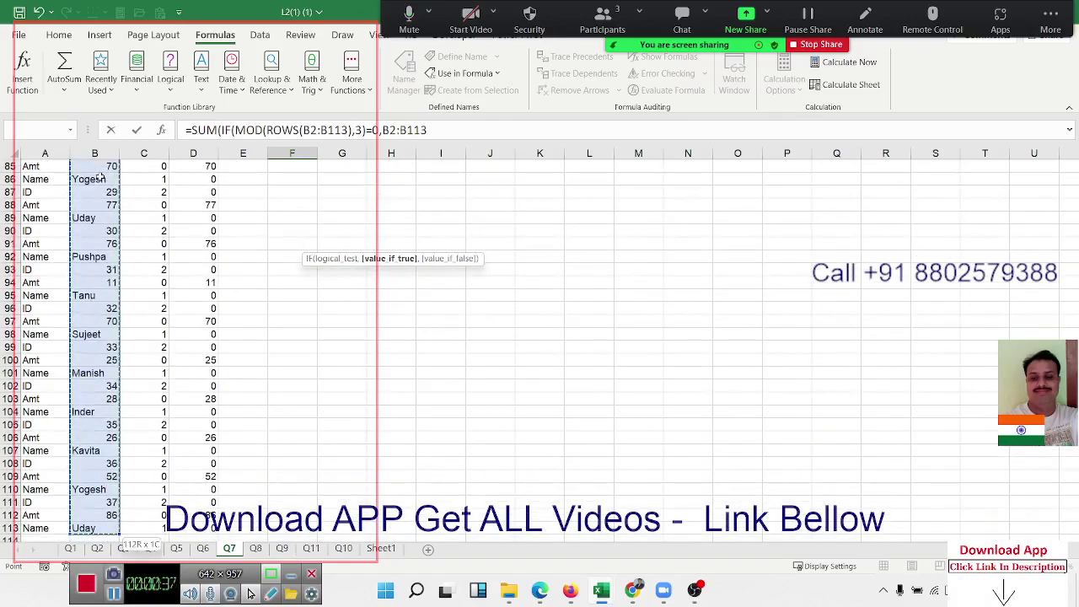
pyautogui.press('Return')
pyautogui.press('Return')
# Step through F7's formula with Evaluate Formula to inspect the ROWS part
pyautogui.press('Up')
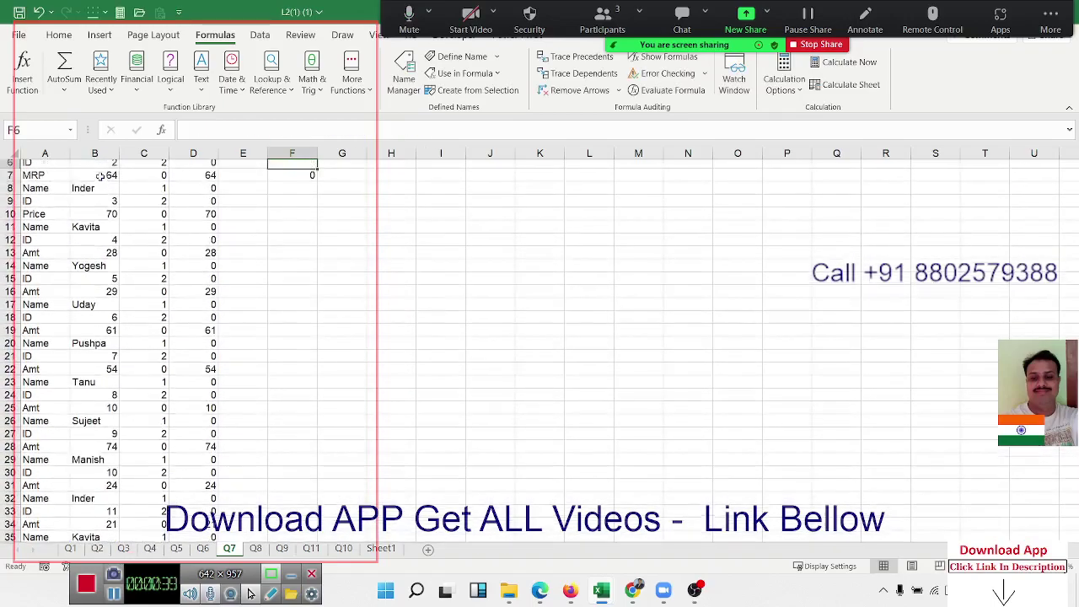
pyautogui.scroll(2, 100, 177)
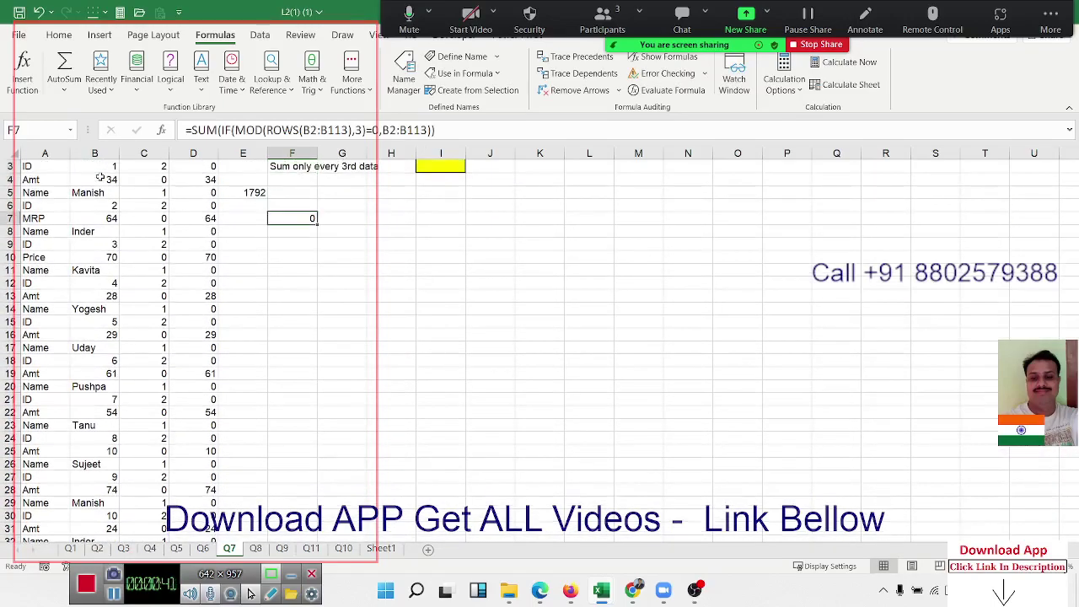
pyautogui.click(662, 90)
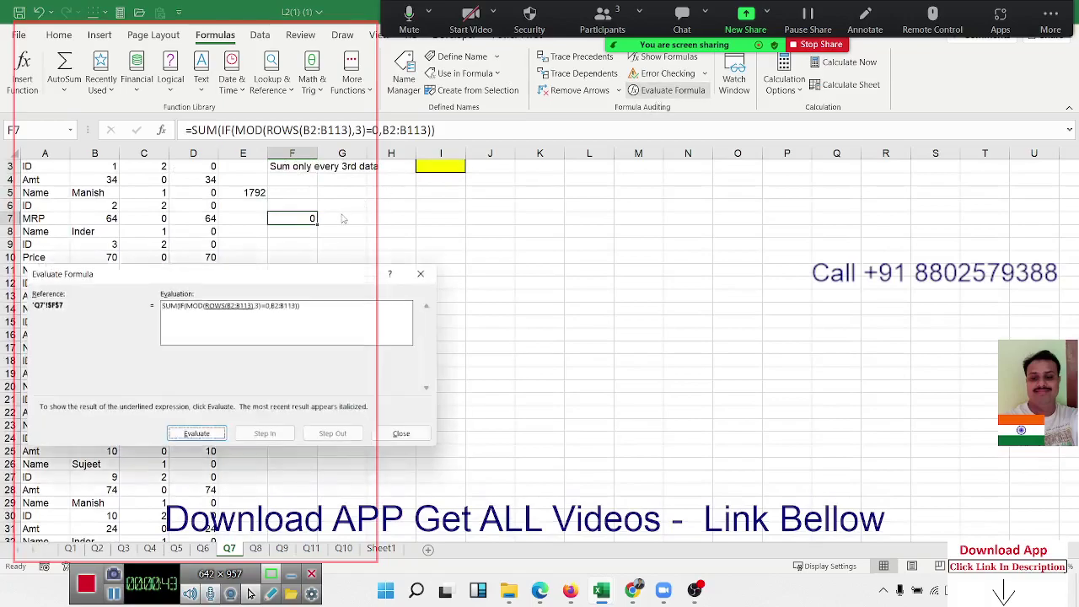
pyautogui.click(187, 438)
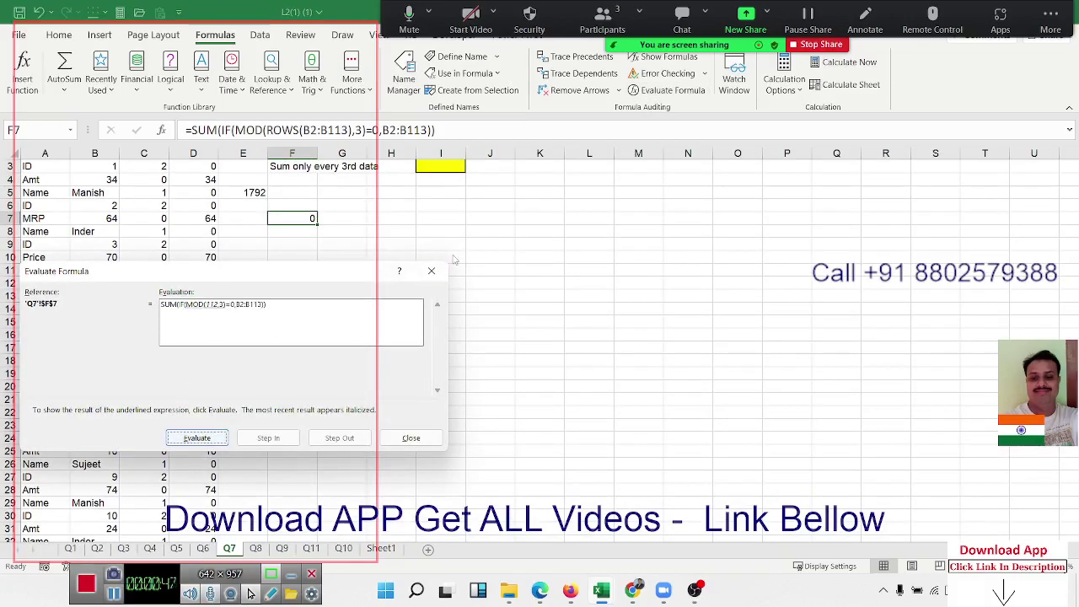
pyautogui.click(430, 270)
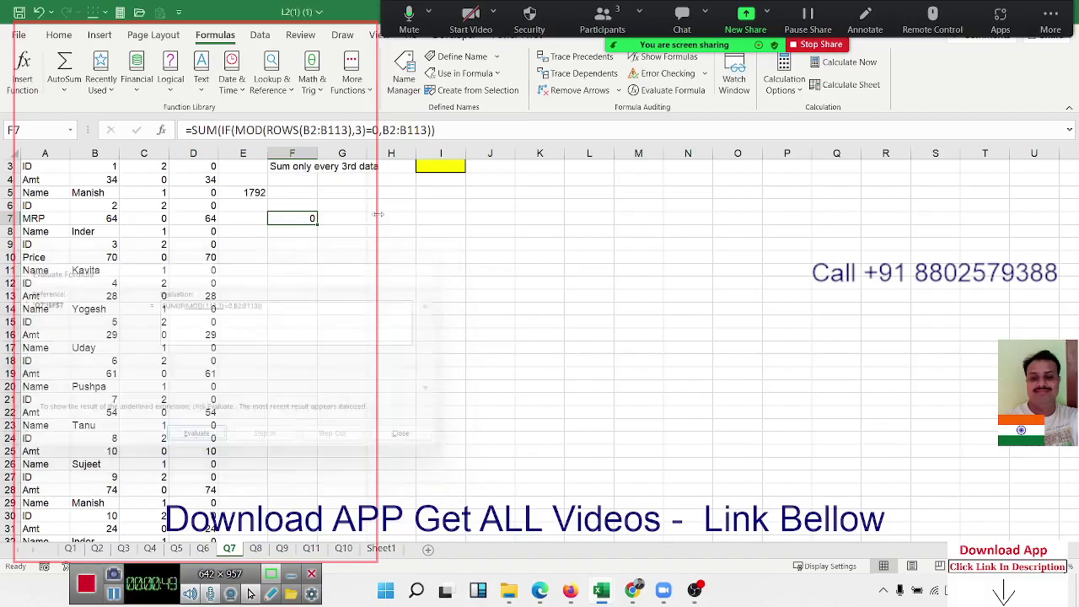
# Change ROWS to ROW and commit F7 as an array formula, returning 703
pyautogui.click(297, 130)
pyautogui.press('BackSpace')
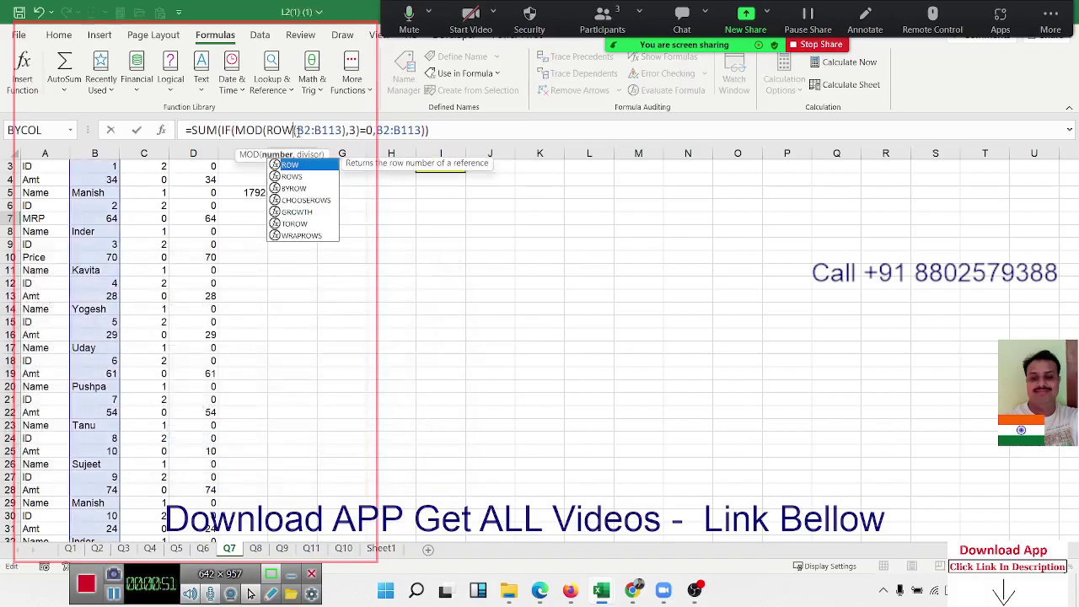
pyautogui.hotkey('ctrl', 'shift', 'Return')
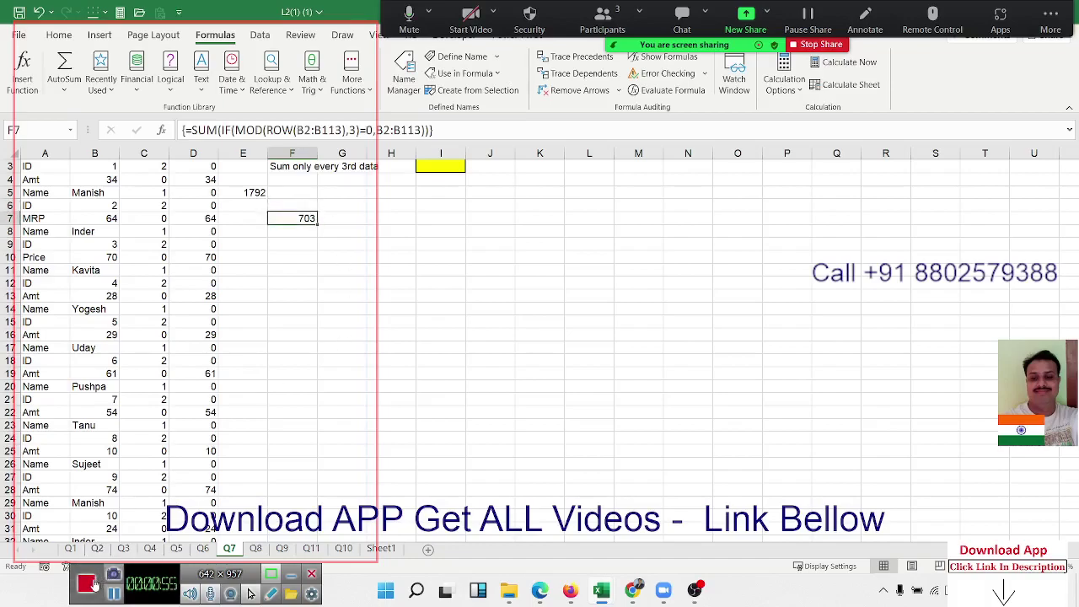
pyautogui.click(93, 583)
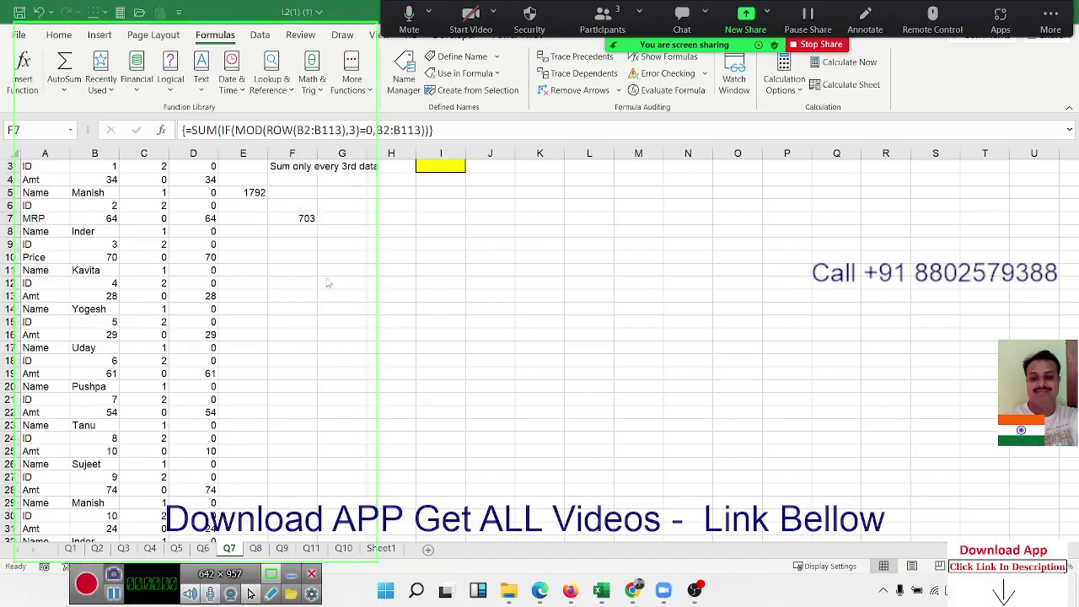
pyautogui.click(306, 217)
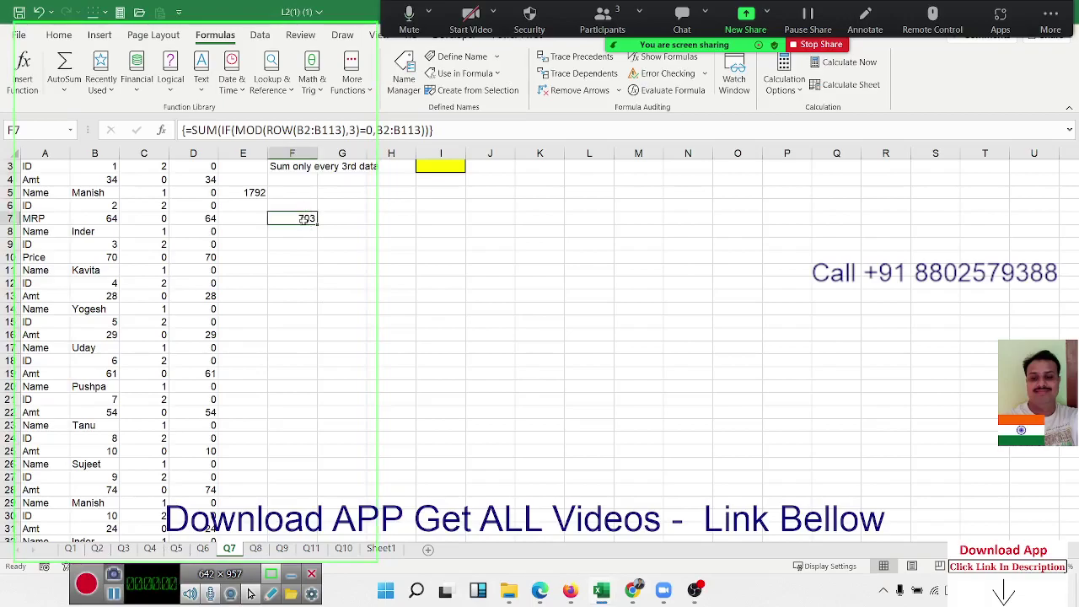
pyautogui.doubleClick(305, 217)
# Change F7 to MOD(ROW(B2:B113)-1,3) and commit as an array formula, returning 1792
pyautogui.click(346, 130)
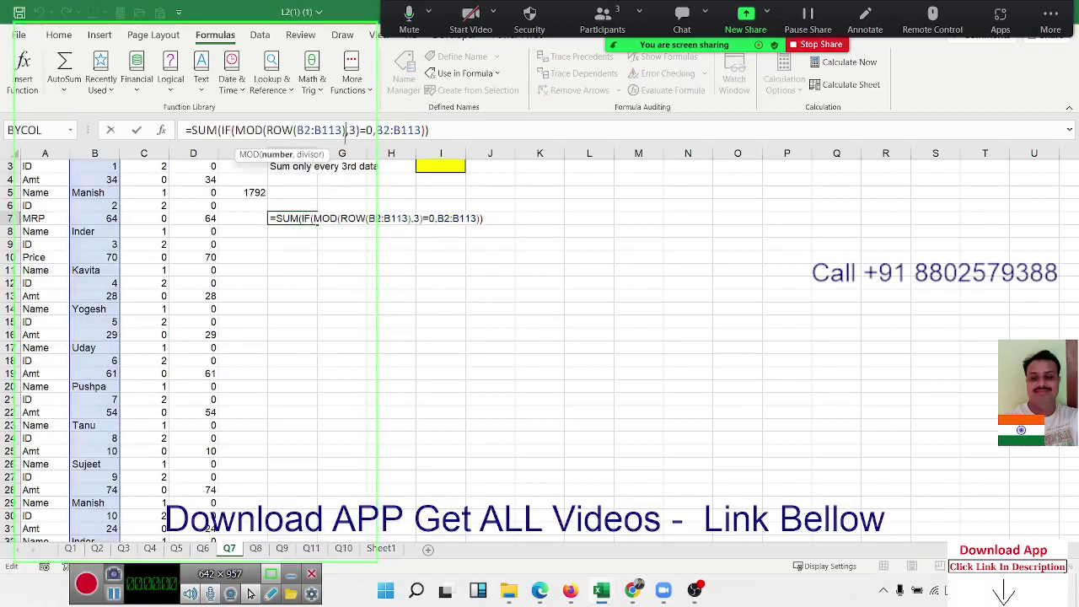
pyautogui.scroll(1, 177, 185)
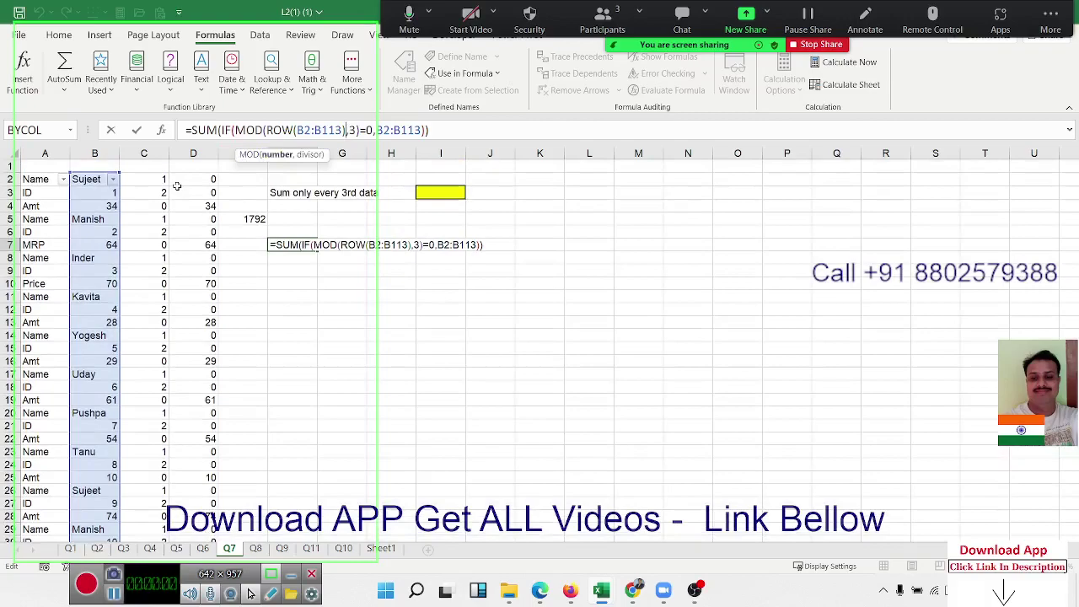
pyautogui.write('-1')
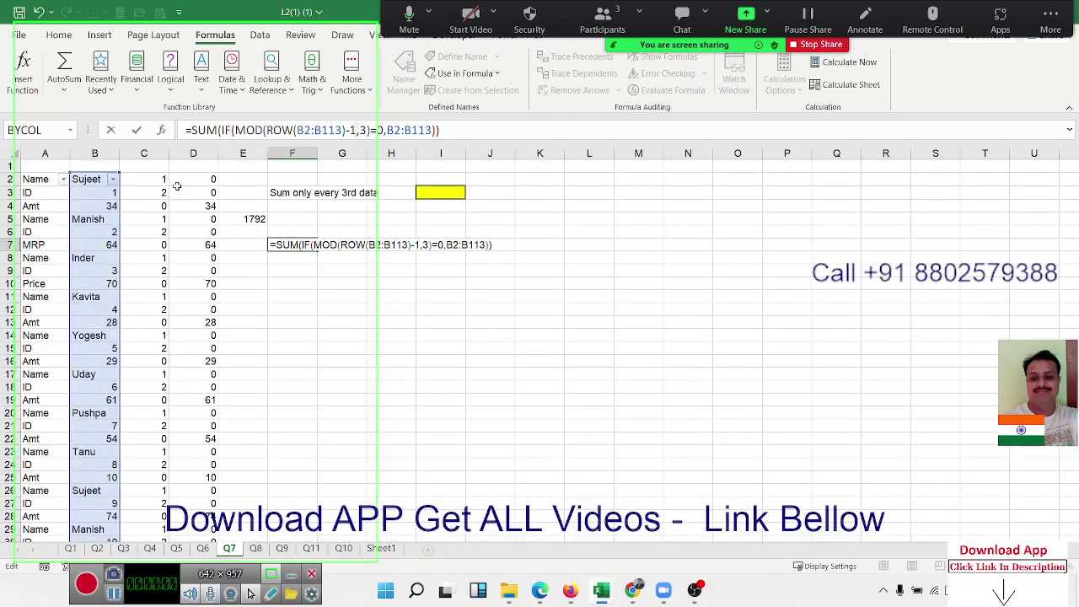
pyautogui.hotkey('ctrl', 'shift', 'Return')
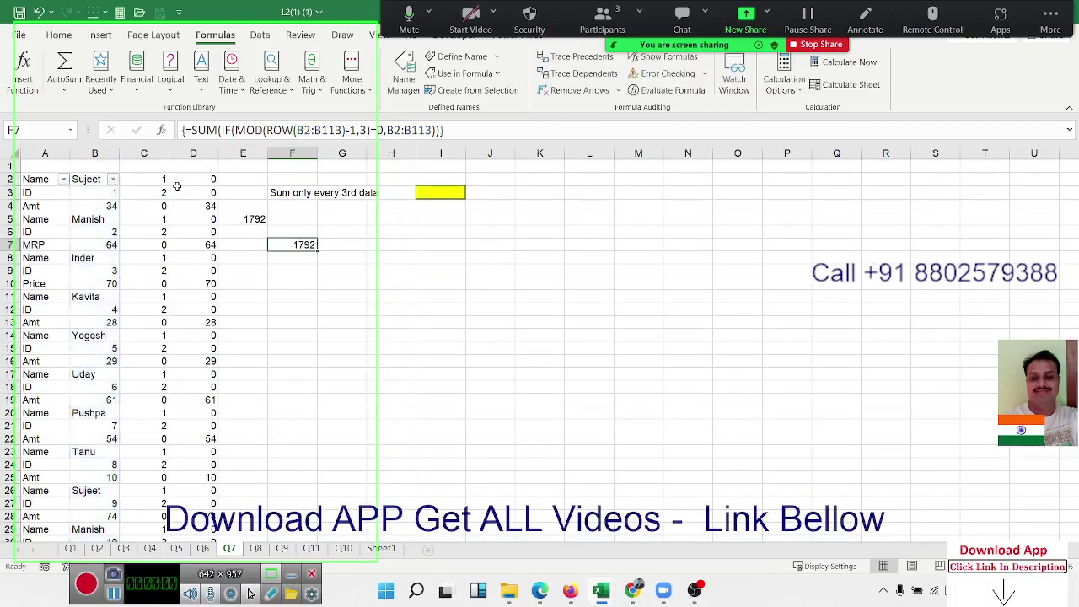
# Evaluate F7's formula step by step to confirm the final sum of 1792
pyautogui.click(632, 90)
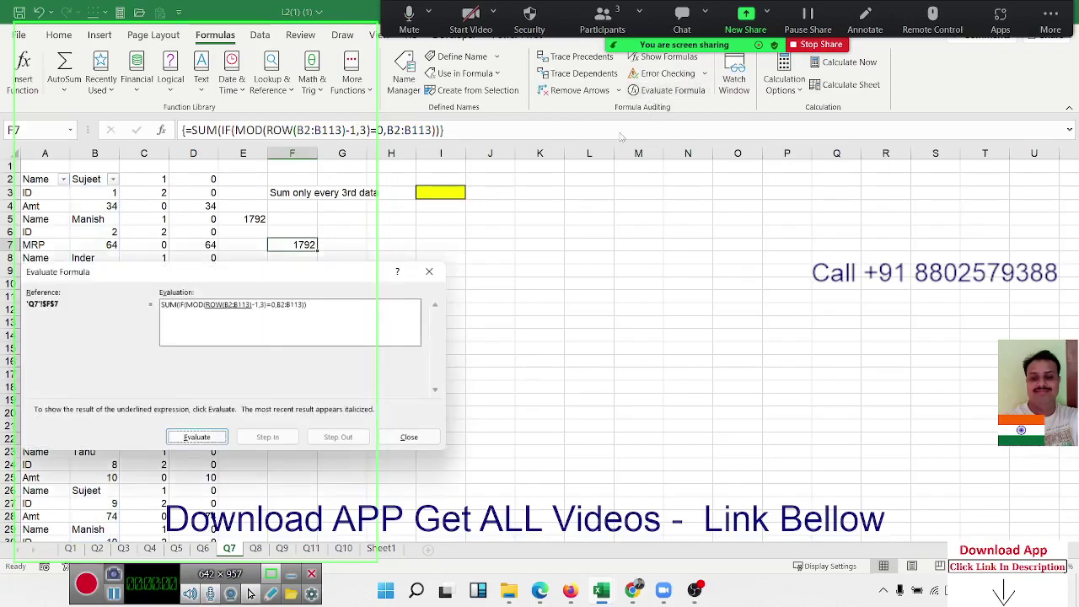
pyautogui.moveTo(299, 278); pyautogui.dragTo(646, 267)
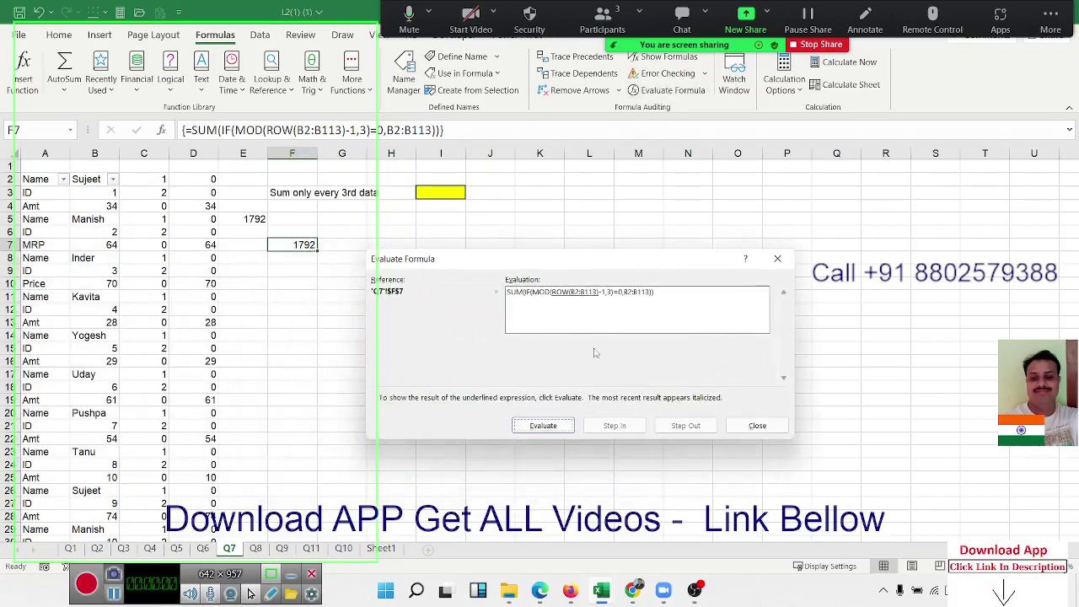
pyautogui.click(543, 431)
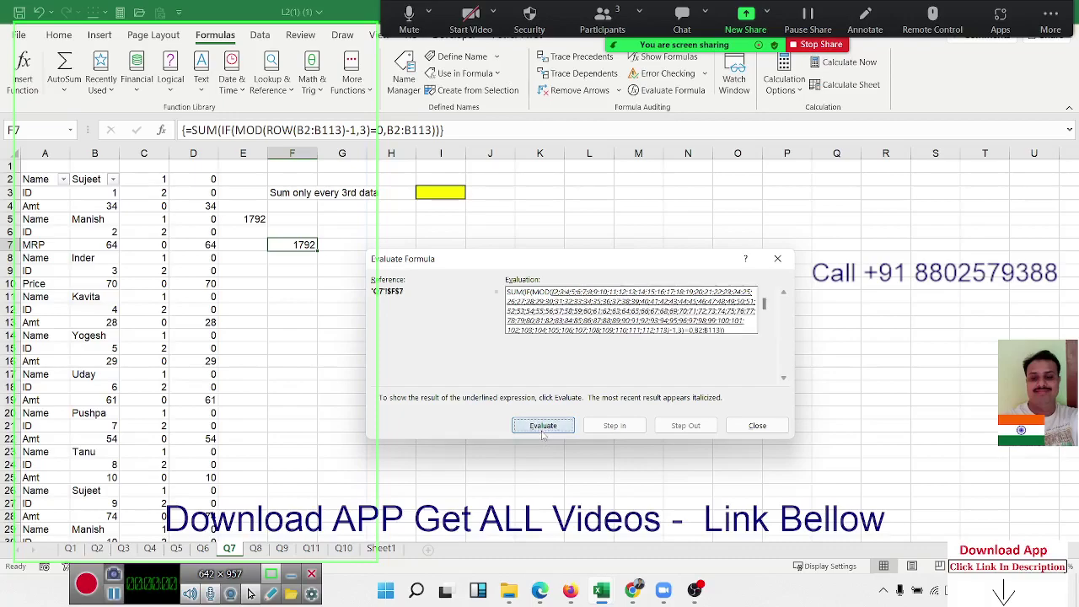
pyautogui.click(546, 427)
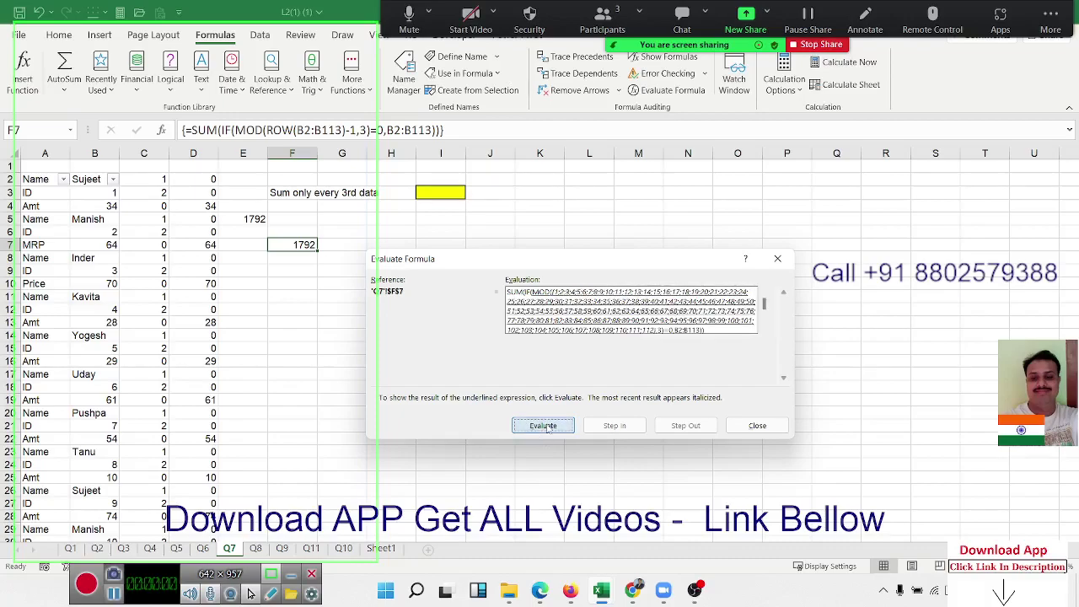
pyautogui.click(545, 427)
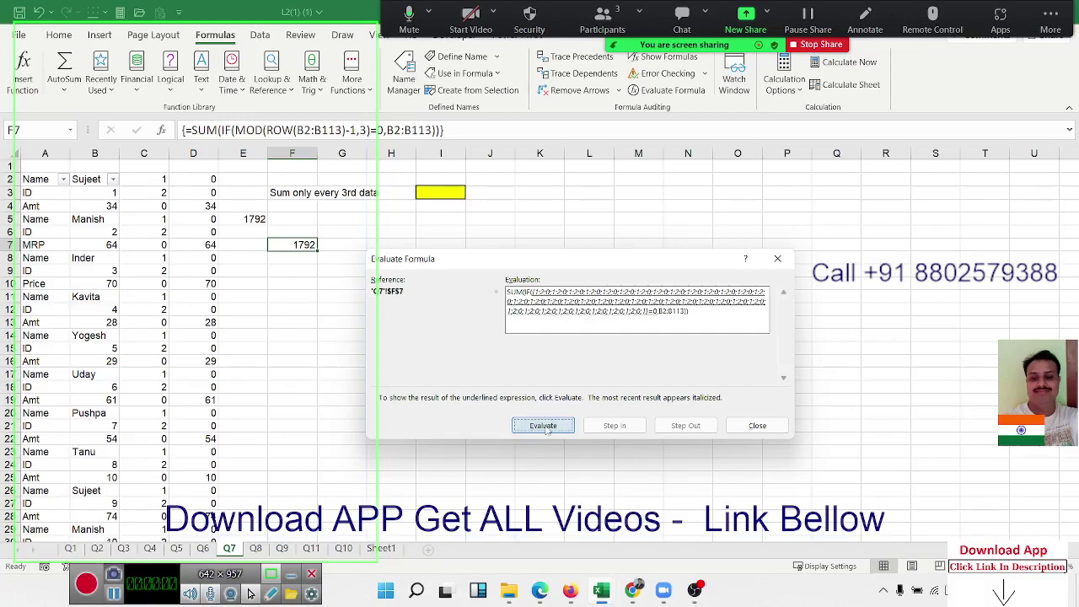
pyautogui.click(546, 427)
pyautogui.click(546, 428)
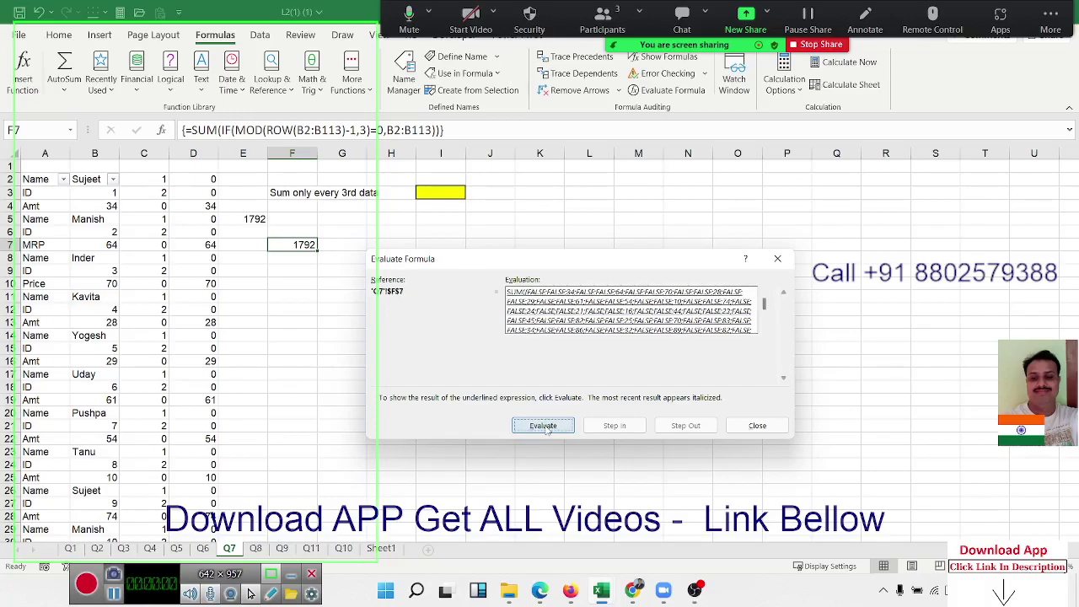
pyautogui.click(545, 427)
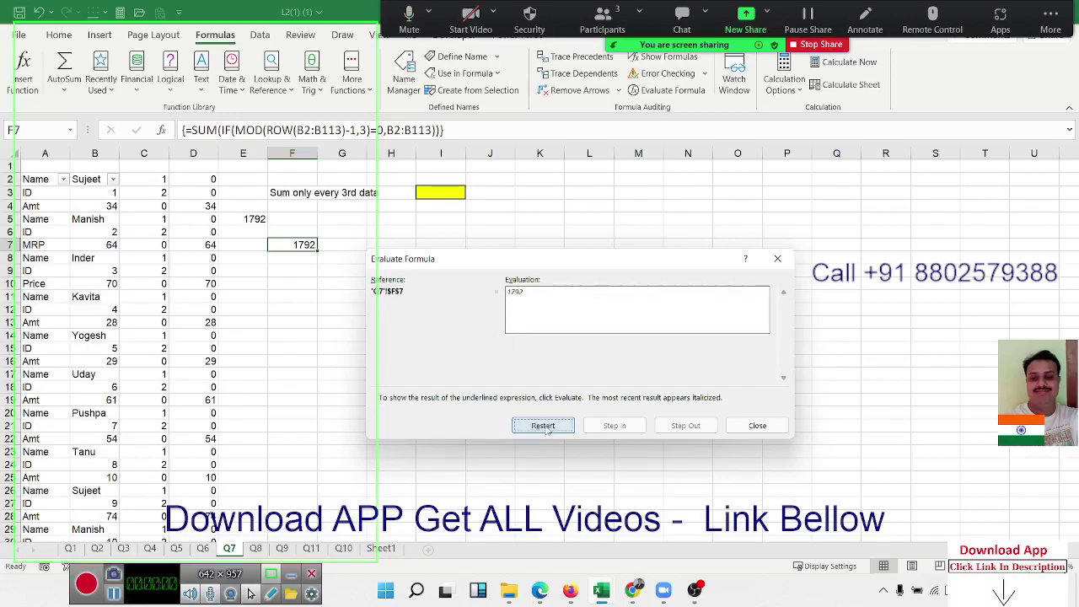
pyautogui.press('Escape')
# Save the workbook with F7 showing 1792, then view the File backstage and return to sheet Q7
pyautogui.click(526, 348)
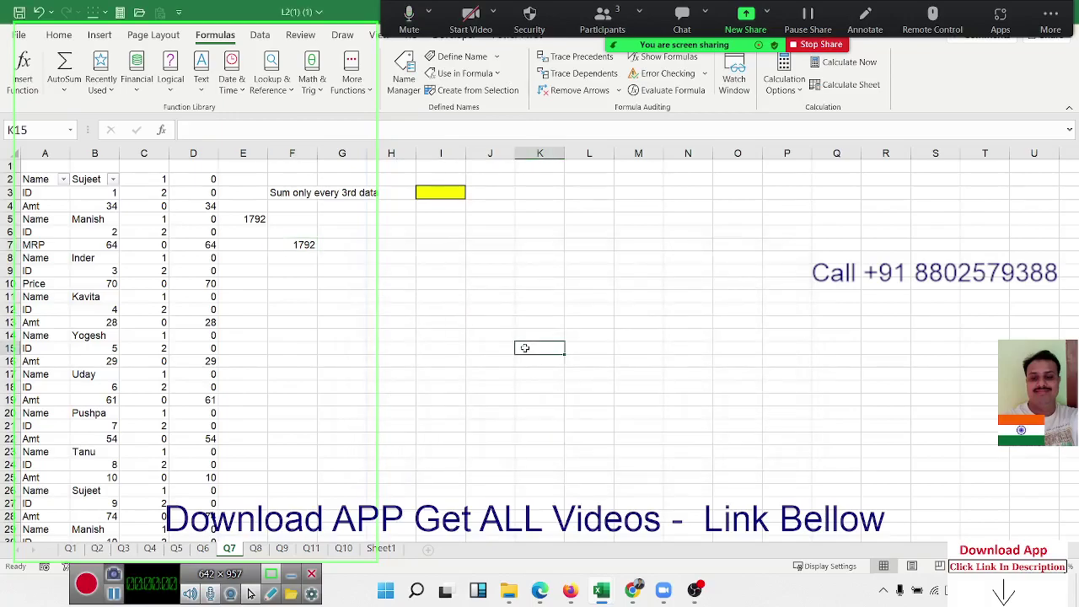
pyautogui.click(18, 12)
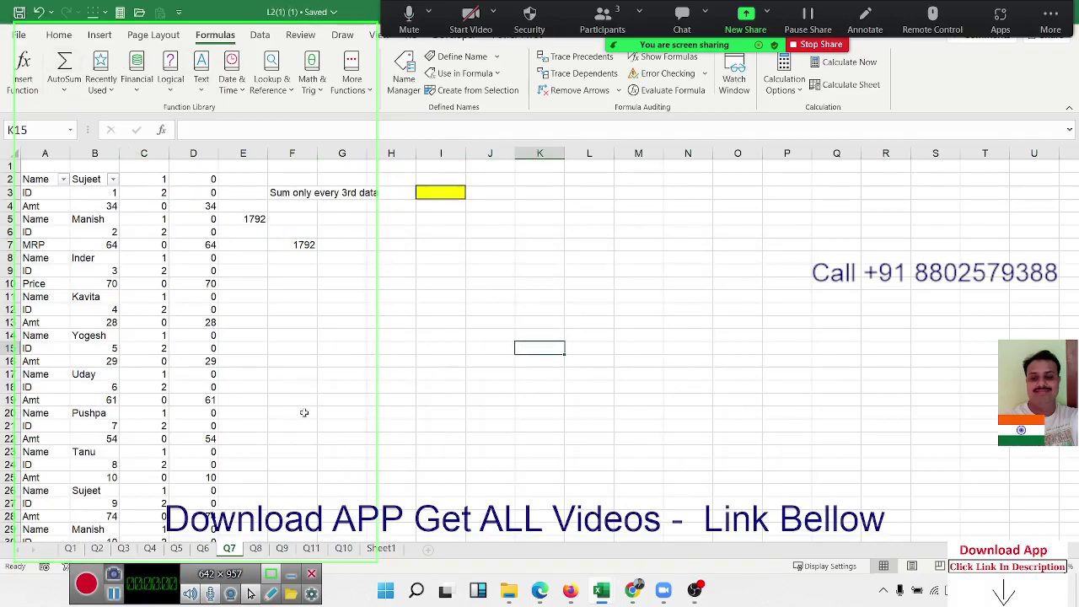
pyautogui.click(260, 288)
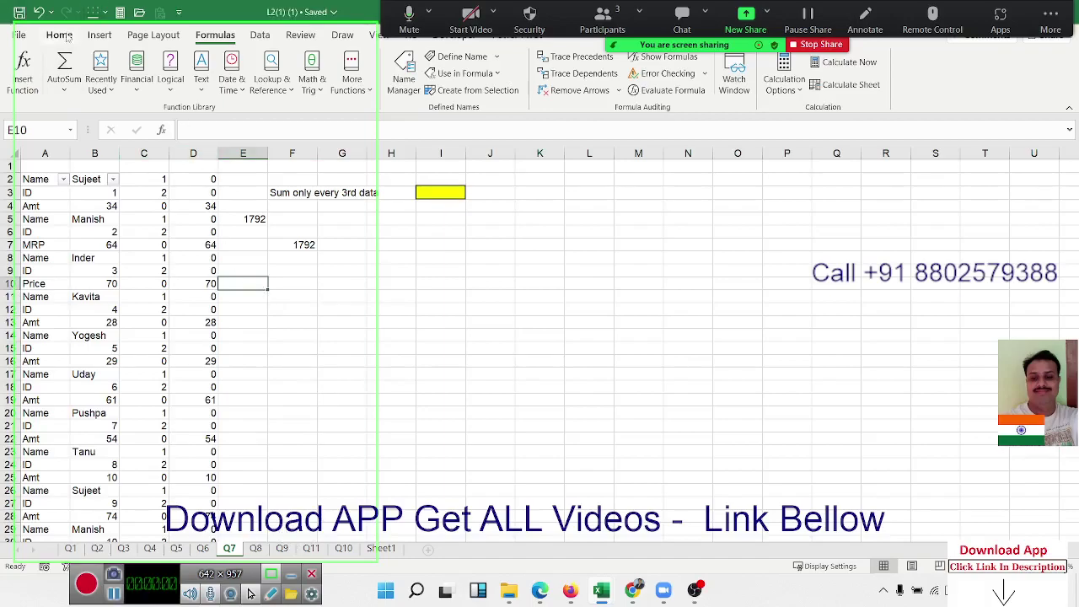
pyautogui.click(30, 40)
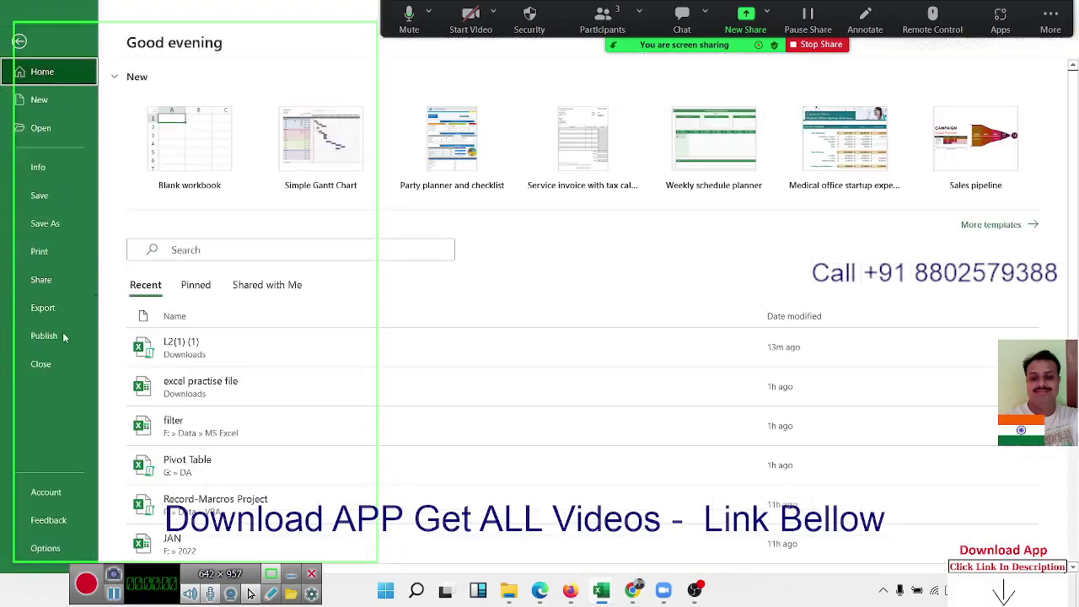
pyautogui.press('Escape')
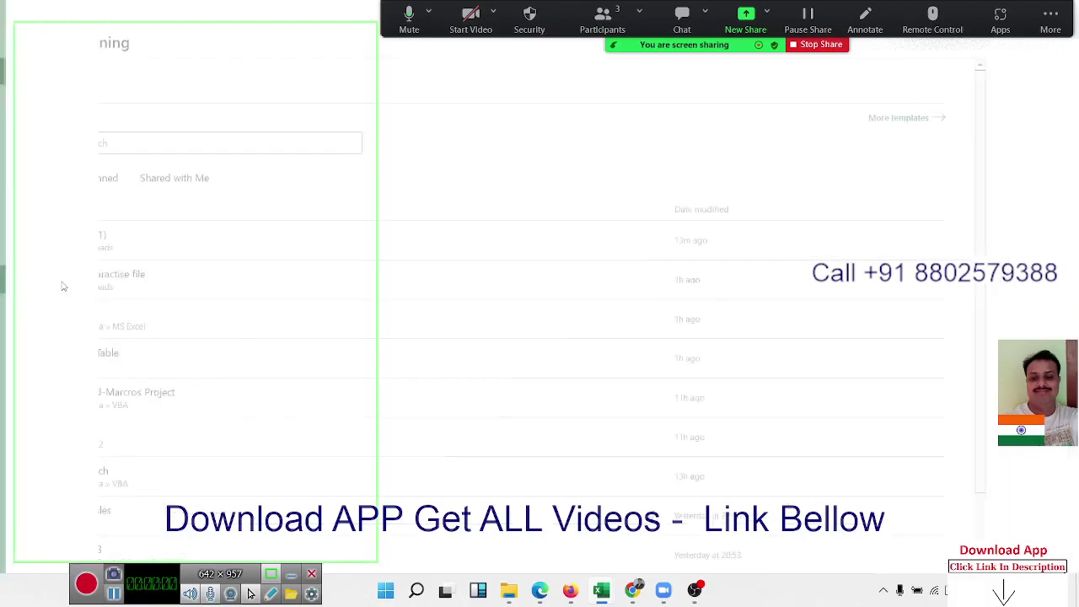